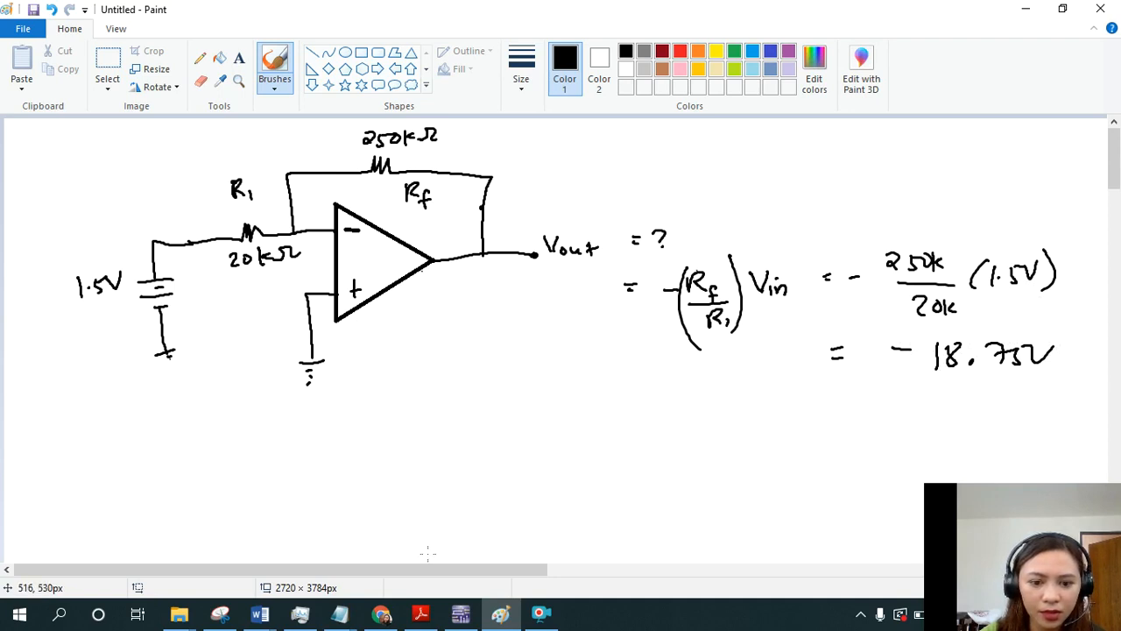
Switch to Multisim and place an OPAMP_3T_VIRTUAL op-amp near the middle of the blank schematic.
{"action": "left_click", "coordinate": [458, 618]}
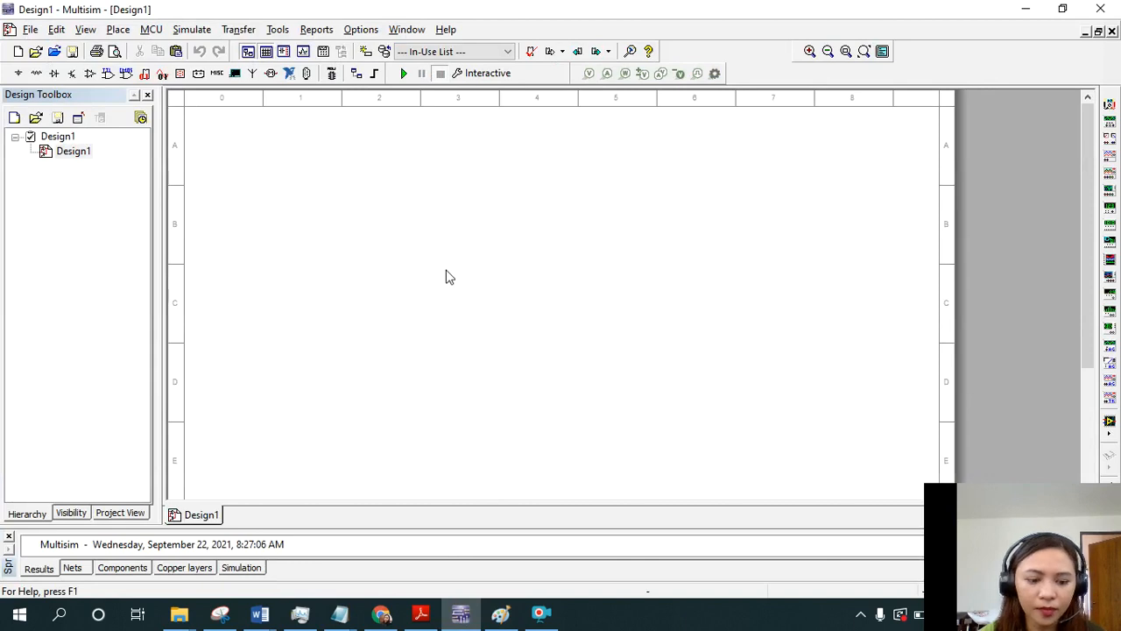
{"action": "key", "text": "ctrl+w"}
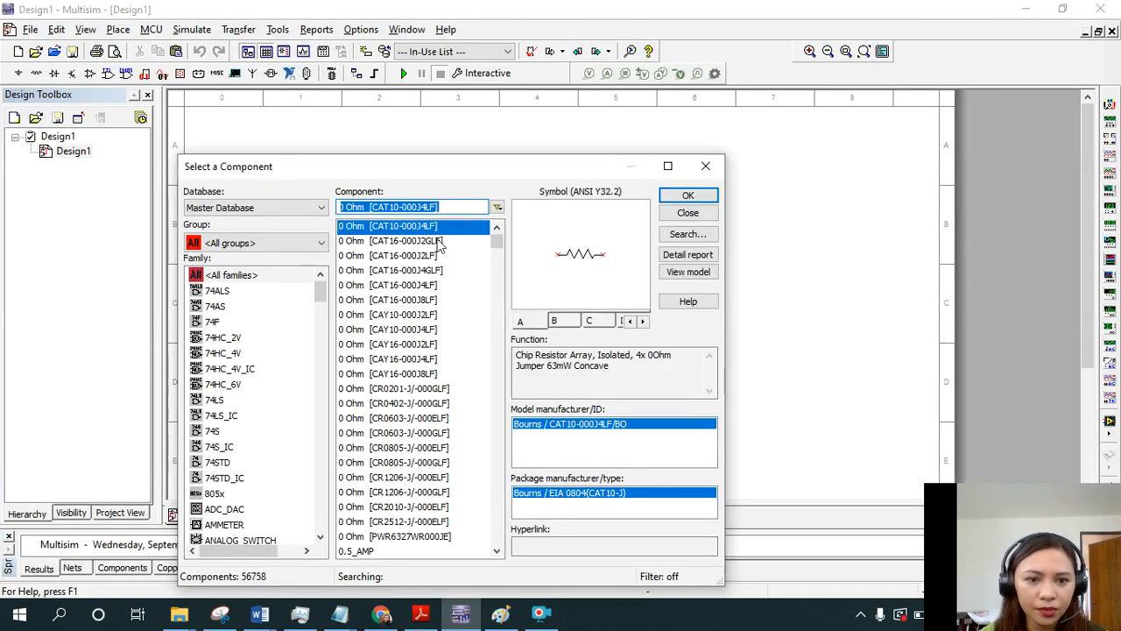
{"action": "type", "text": "o"}
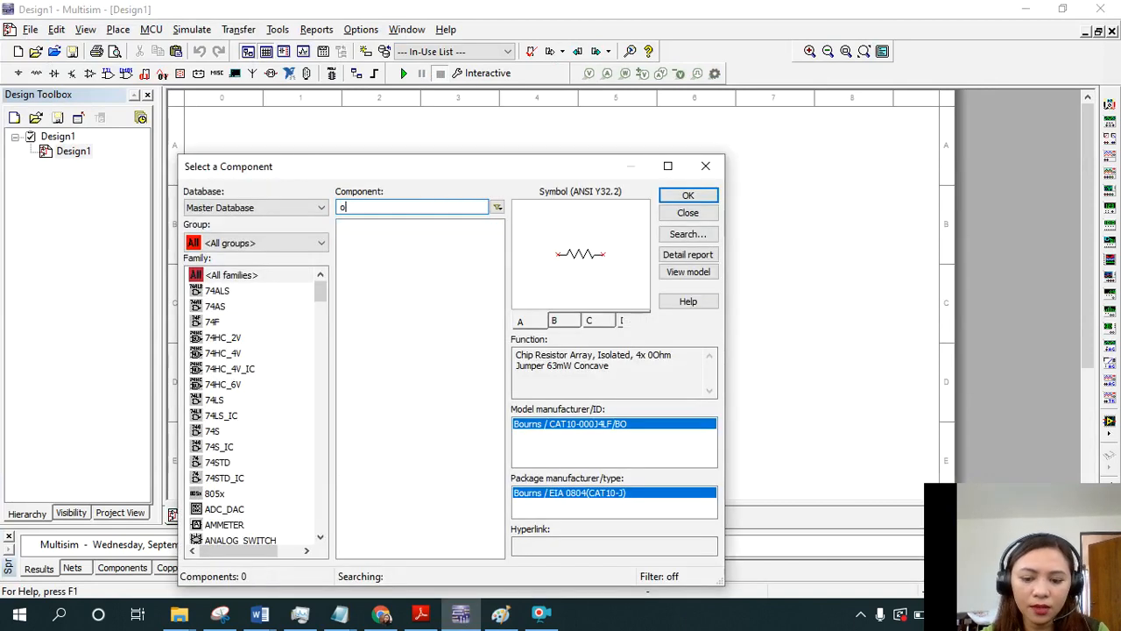
{"action": "type", "text": "pamp"}
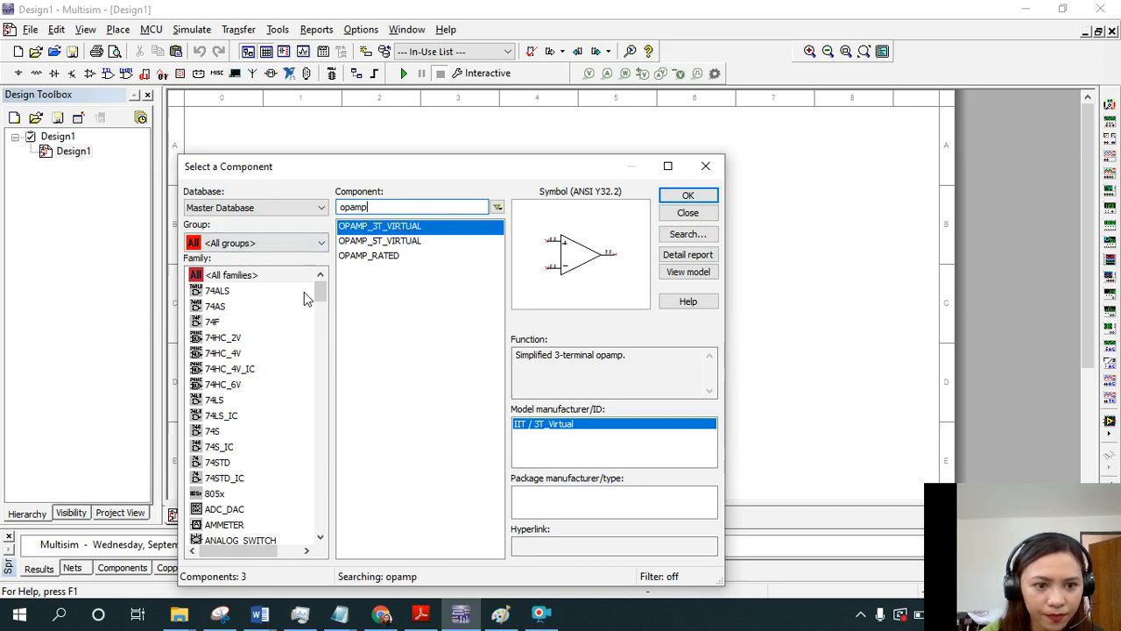
{"action": "left_click", "coordinate": [243, 248]}
{"action": "left_click", "coordinate": [245, 256]}
{"action": "left_click", "coordinate": [375, 208]}
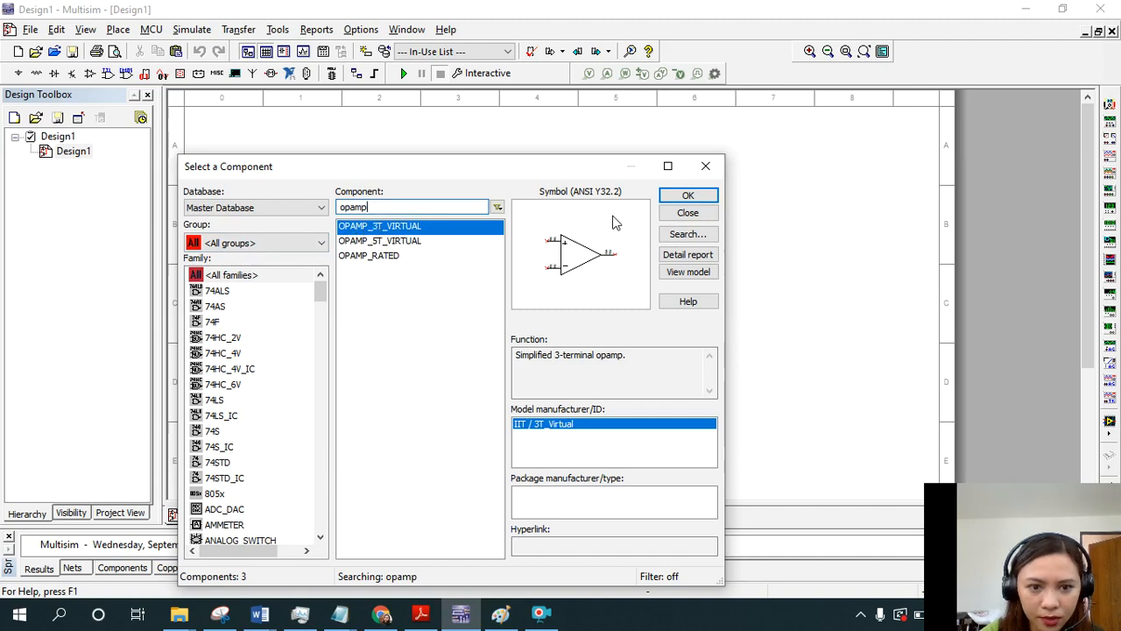
{"action": "left_click", "coordinate": [688, 195]}
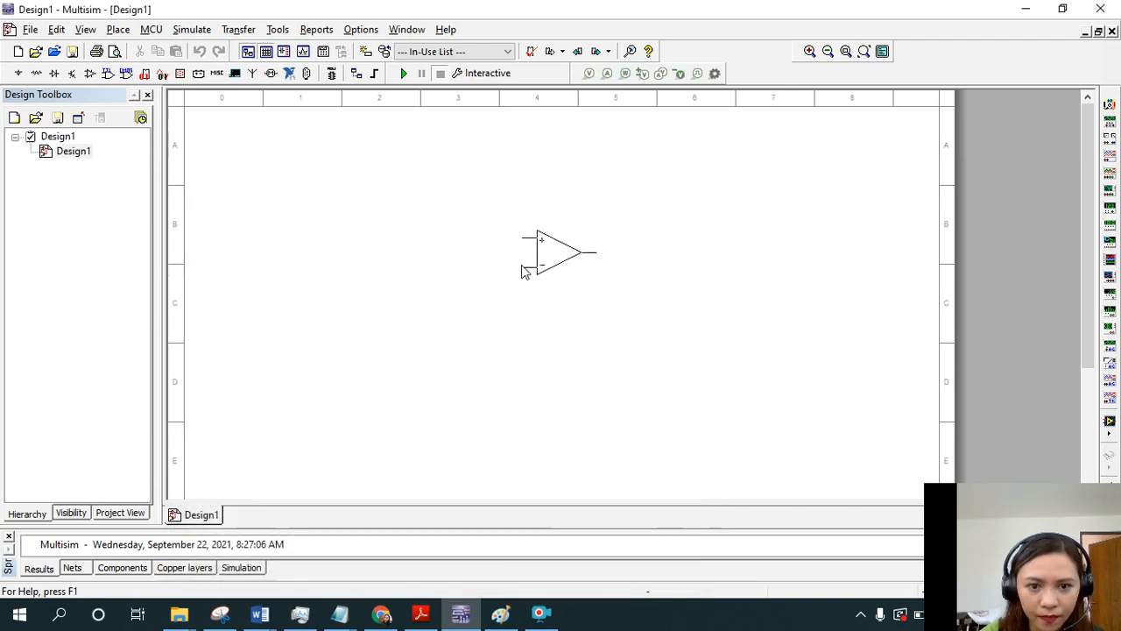
{"action": "left_click", "coordinate": [493, 260]}
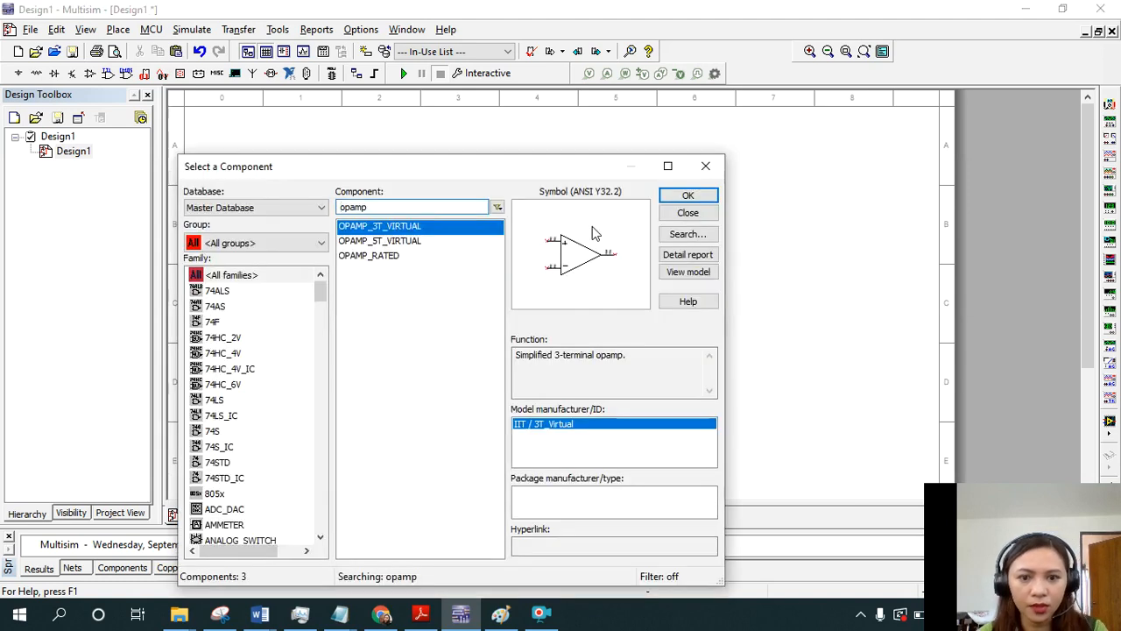
{"action": "key", "text": "Escape"}
Check the hand-drawn circuit in Paint, then place a DC_POWER source to the left of and below the op-amp in Multisim.
{"action": "key", "text": "alt+Tab"}
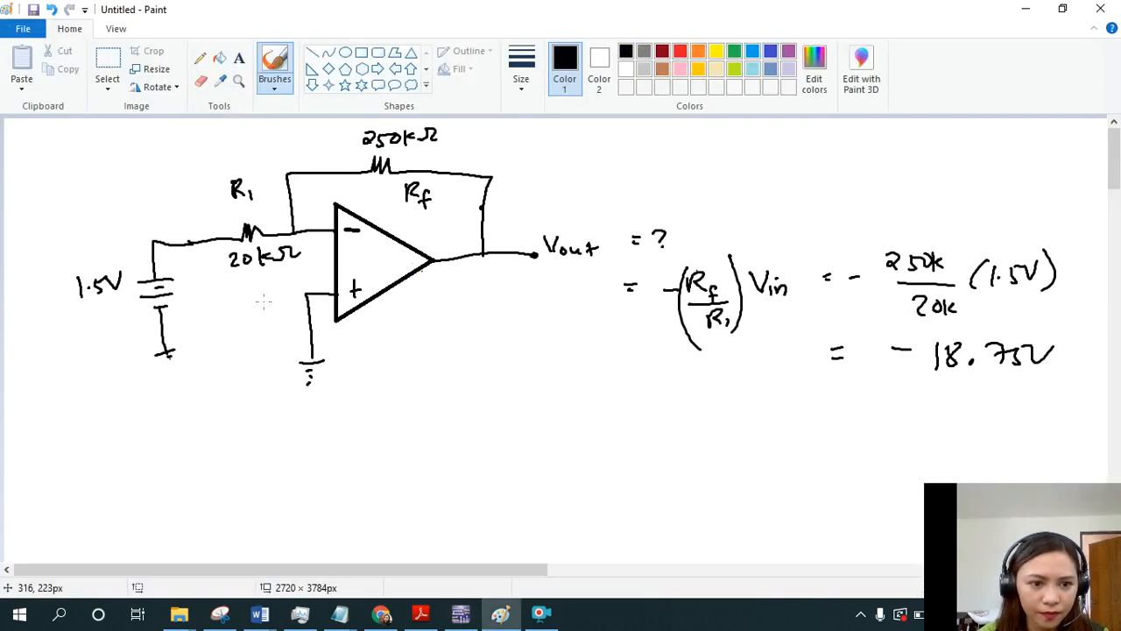
{"action": "key", "text": "alt+Tab"}
{"action": "key", "text": "ctrl+w"}
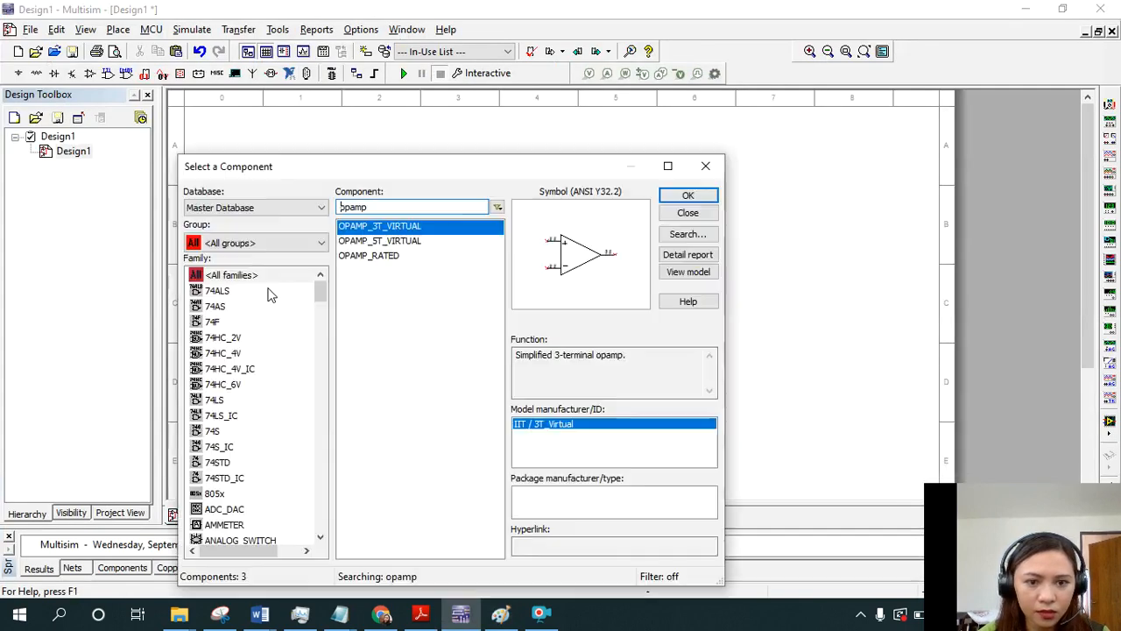
{"action": "key", "text": "BackSpace"}
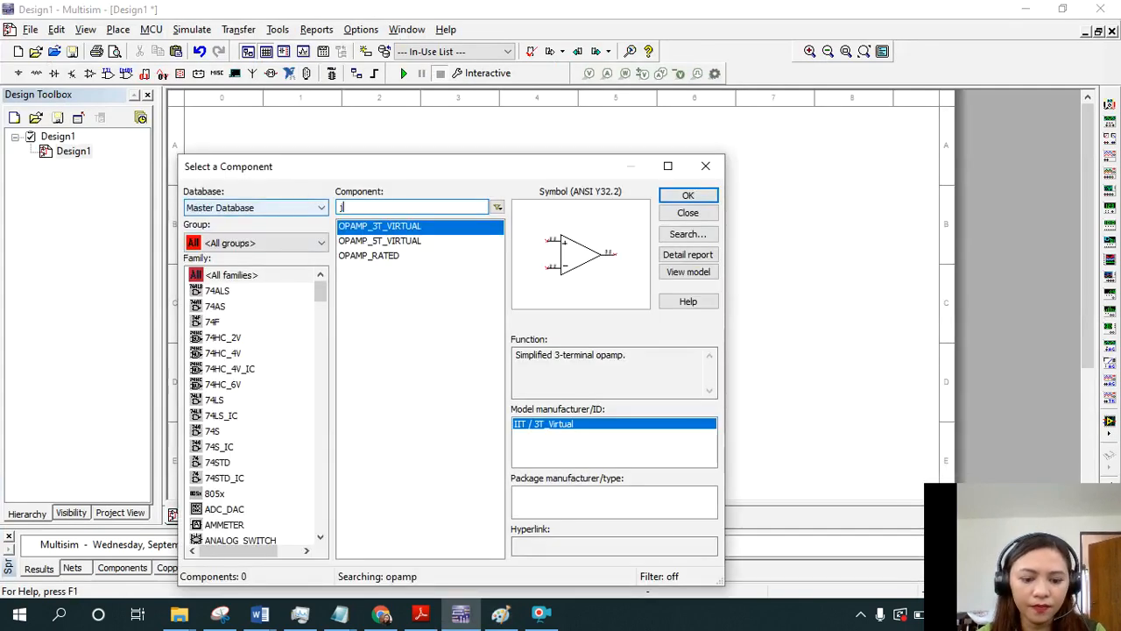
{"action": "type", "text": "vdc"}
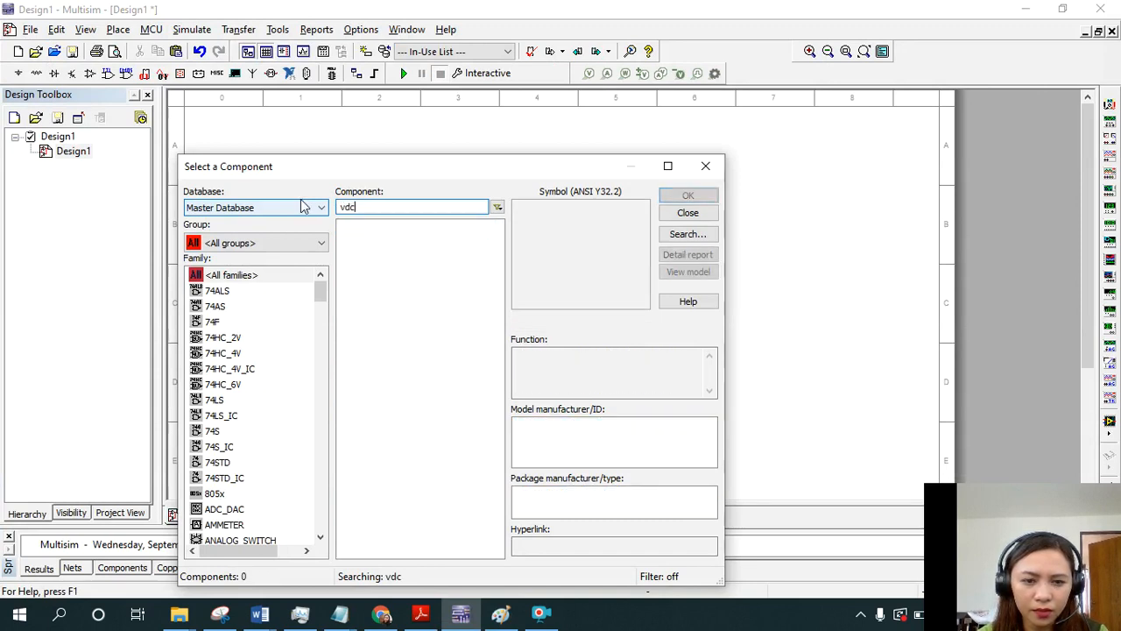
{"action": "key", "text": "BackSpace"}
{"action": "key", "text": "BackSpace"}
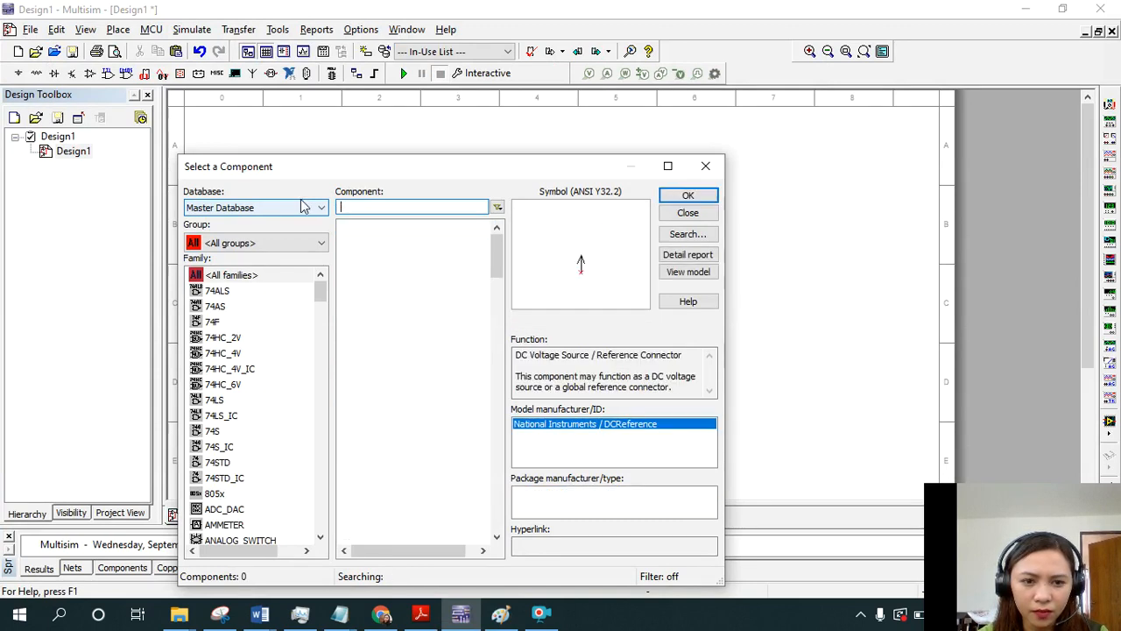
{"action": "type", "text": "dc"}
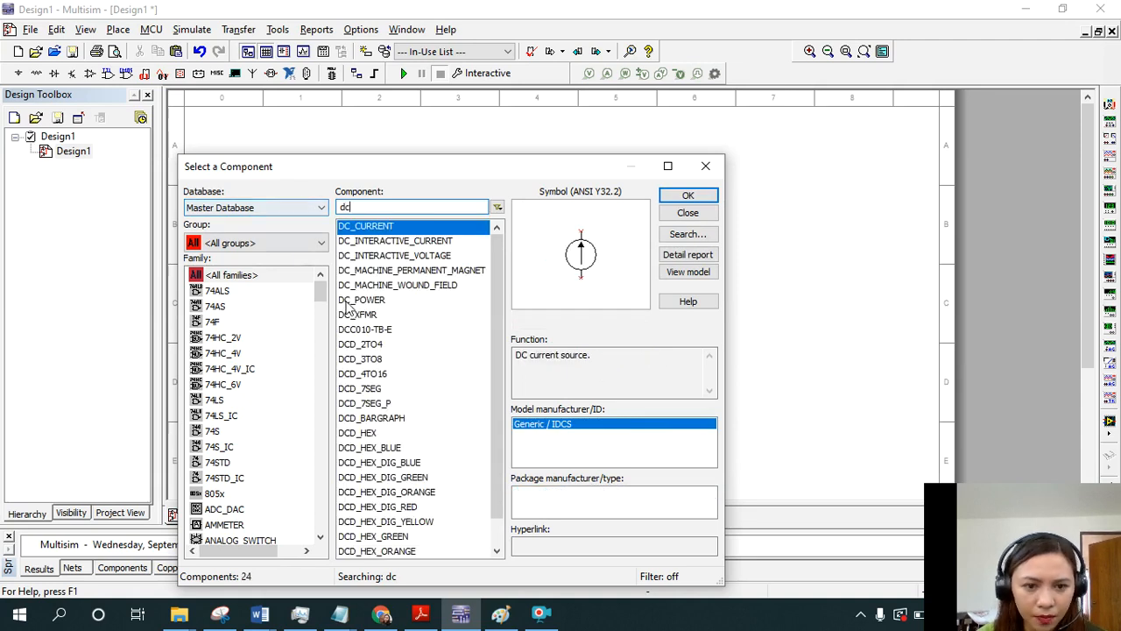
{"action": "left_click", "coordinate": [350, 289]}
{"action": "left_click", "coordinate": [359, 301]}
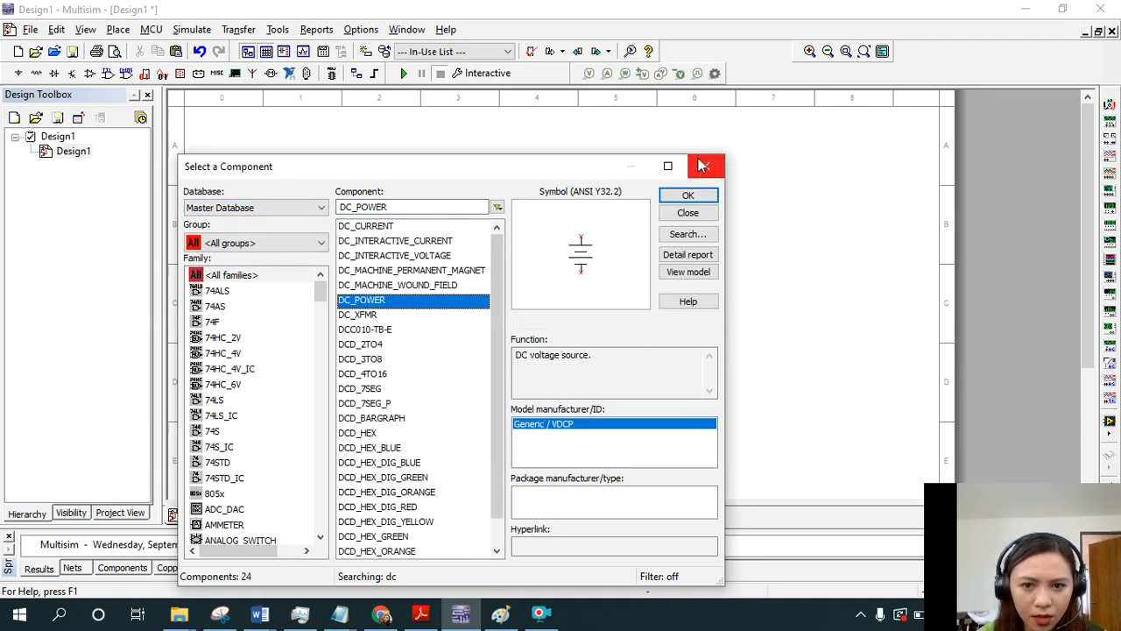
{"action": "left_click", "coordinate": [688, 194]}
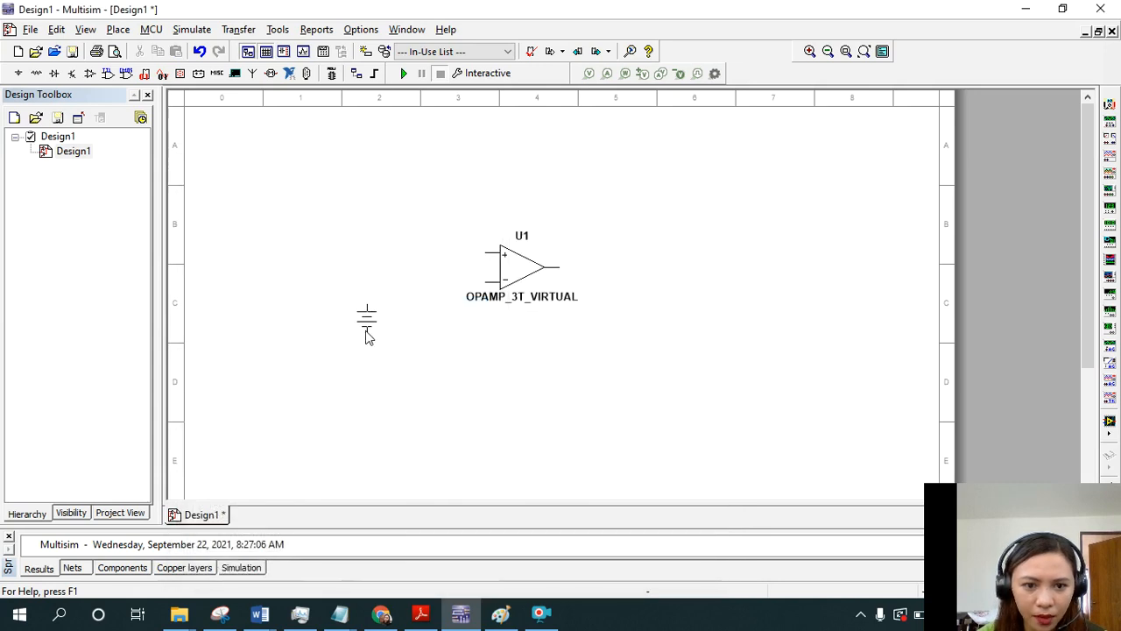
{"action": "left_click", "coordinate": [346, 325]}
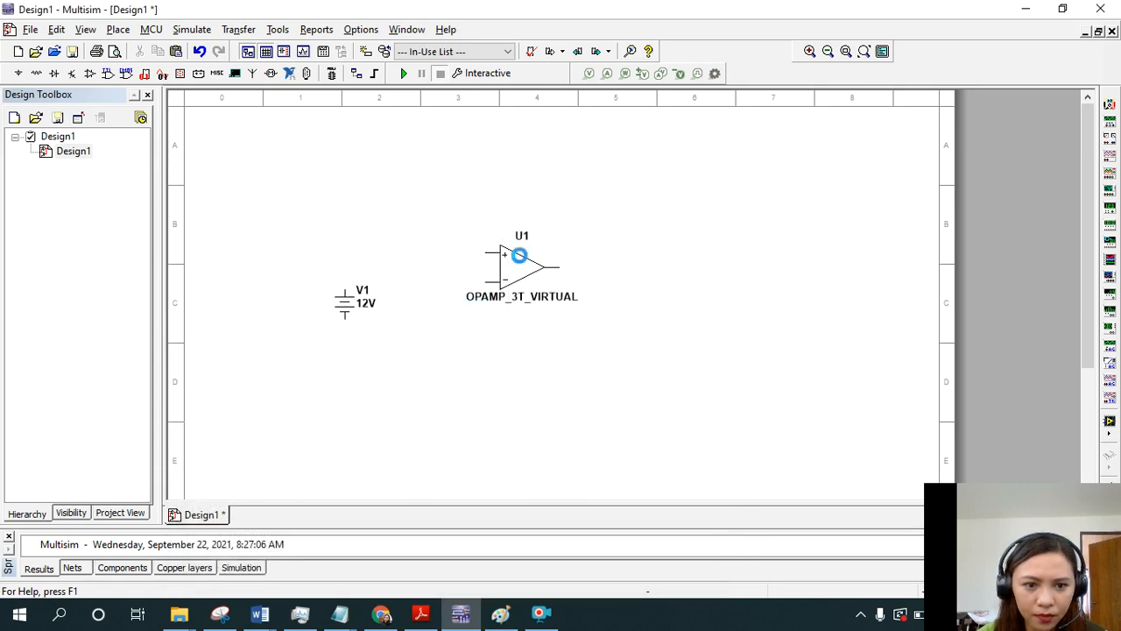
{"action": "key", "text": "Escape"}
Compare the op-amp with the Paint sketch and flip it vertically so the inverting input is on top.
{"action": "key", "text": "alt+Tab"}
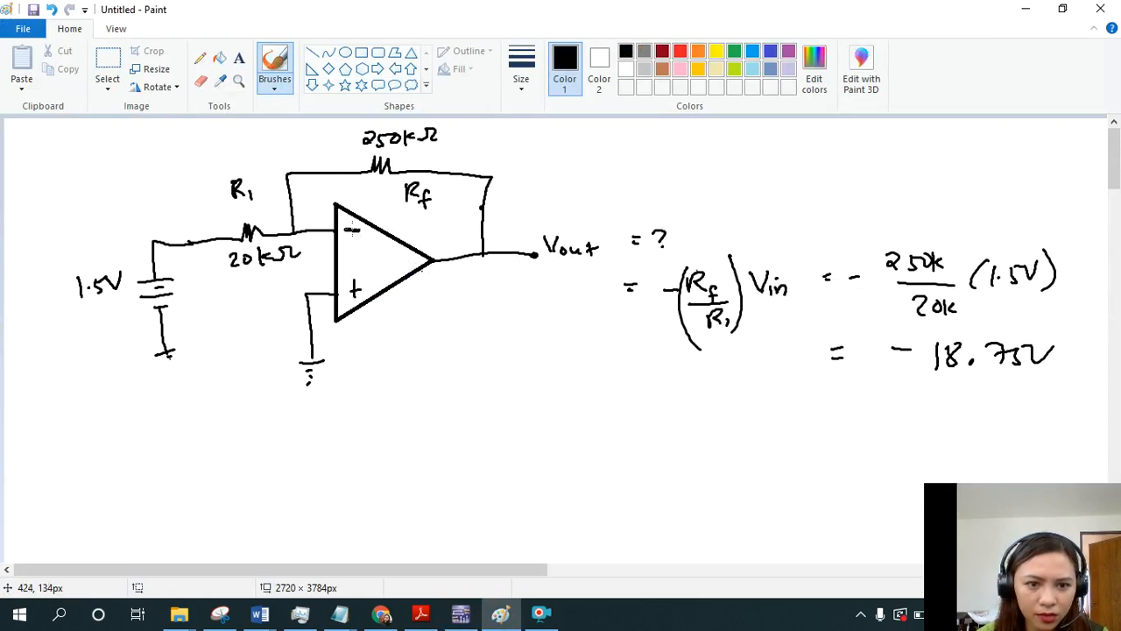
{"action": "key", "text": "alt+Tab"}
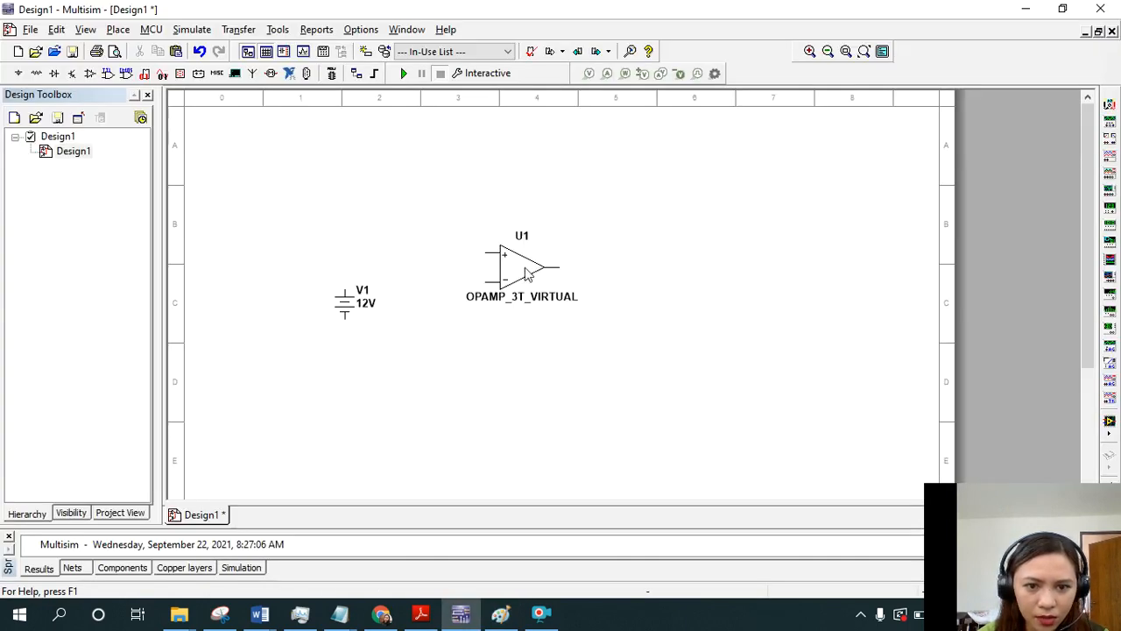
{"action": "left_click", "coordinate": [525, 275]}
{"action": "right_click", "coordinate": [526, 275]}
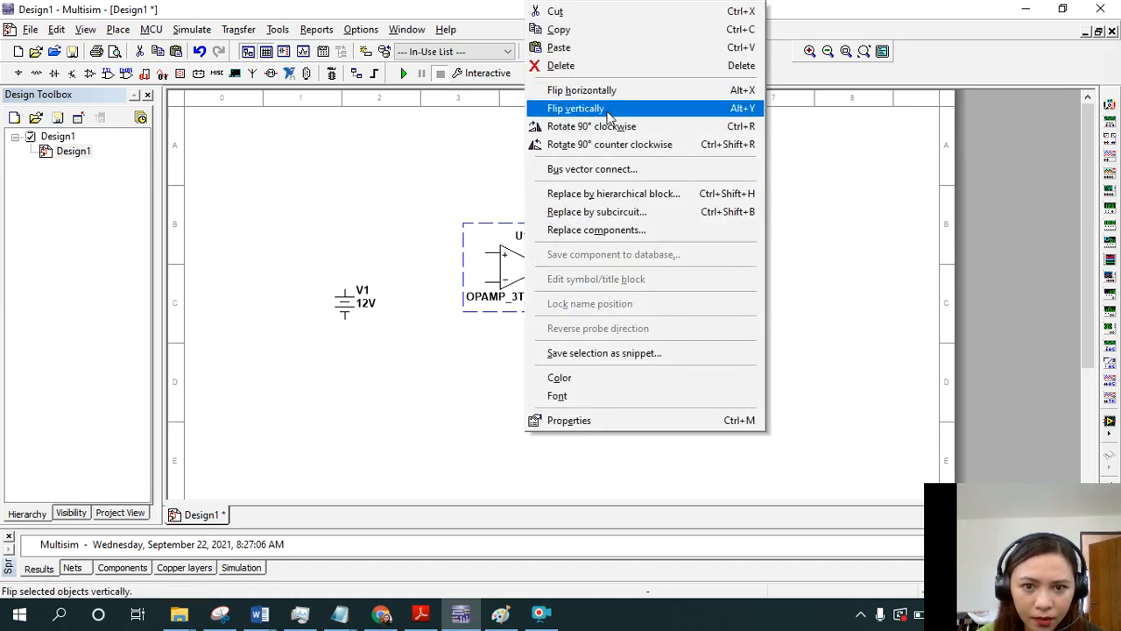
{"action": "left_click", "coordinate": [607, 110]}
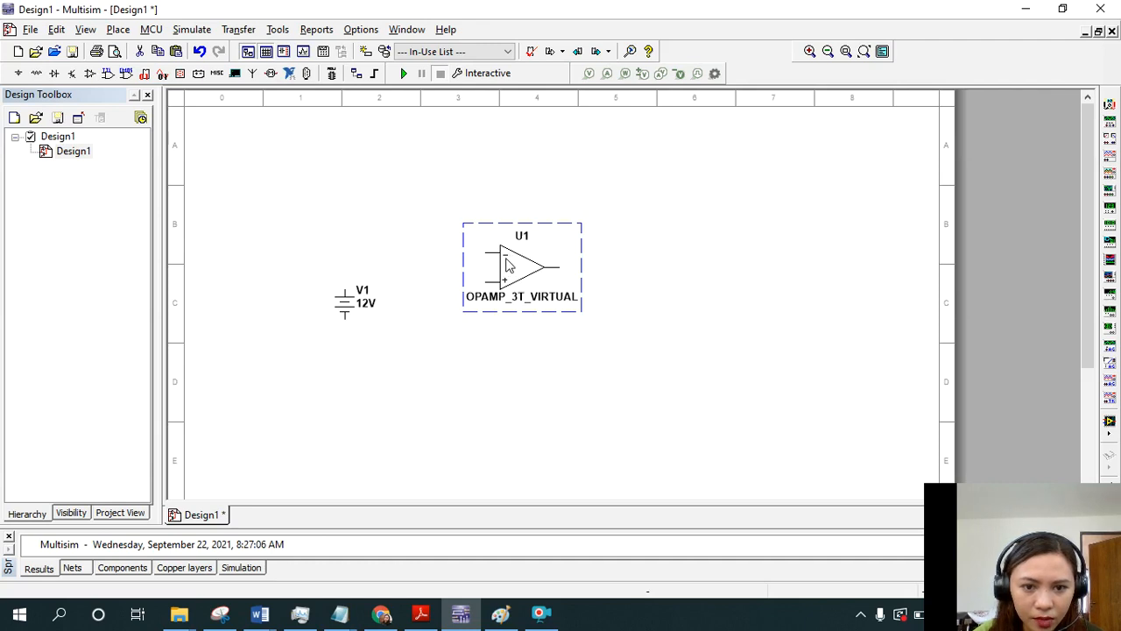
{"action": "left_click", "coordinate": [407, 318]}
Place two GROUND symbols, one below the DC source and one below and left of the op-amp's non-inverting input.
{"action": "key", "text": "ctrl+w"}
{"action": "key", "text": "shift+Left"}
{"action": "key", "text": "shift+Left"}
{"action": "type", "text": "g"}
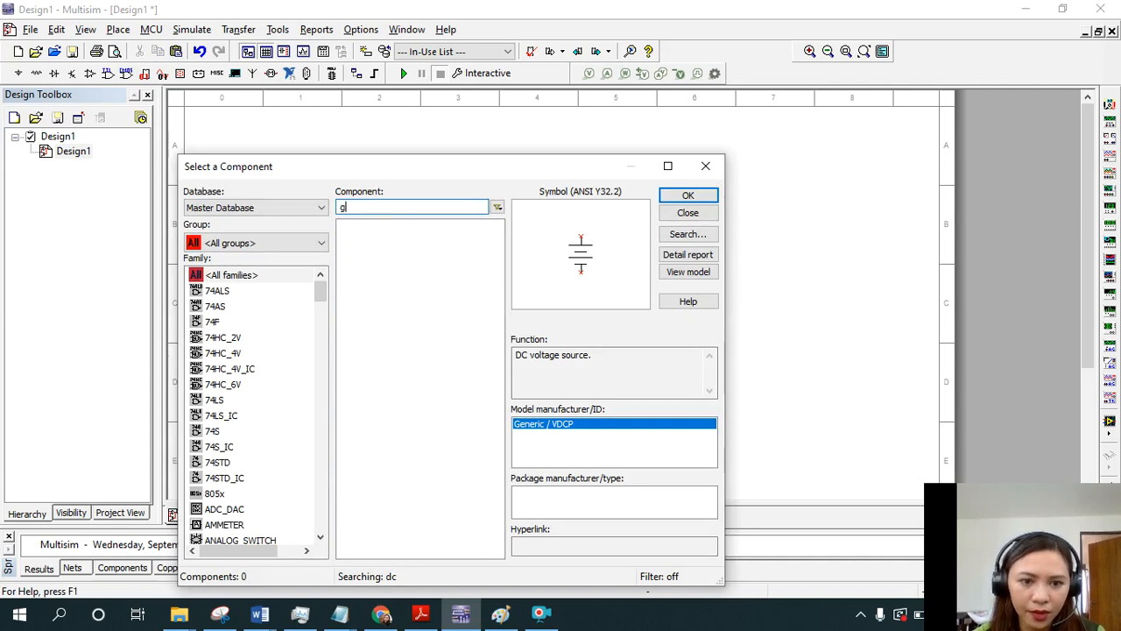
{"action": "type", "text": "rou"}
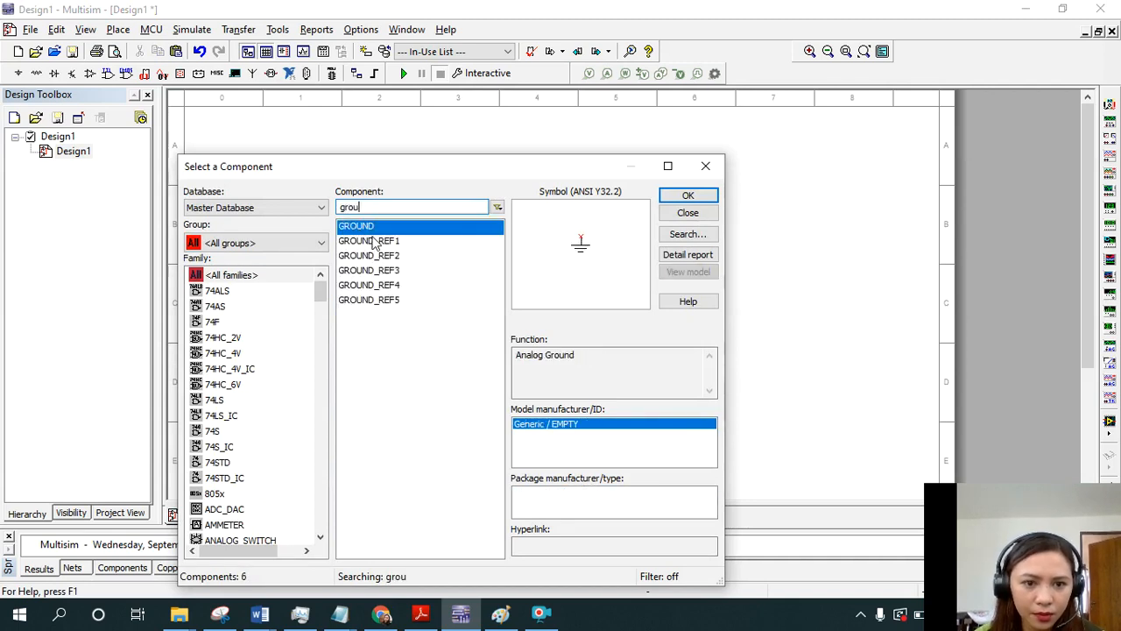
{"action": "left_click", "coordinate": [688, 196]}
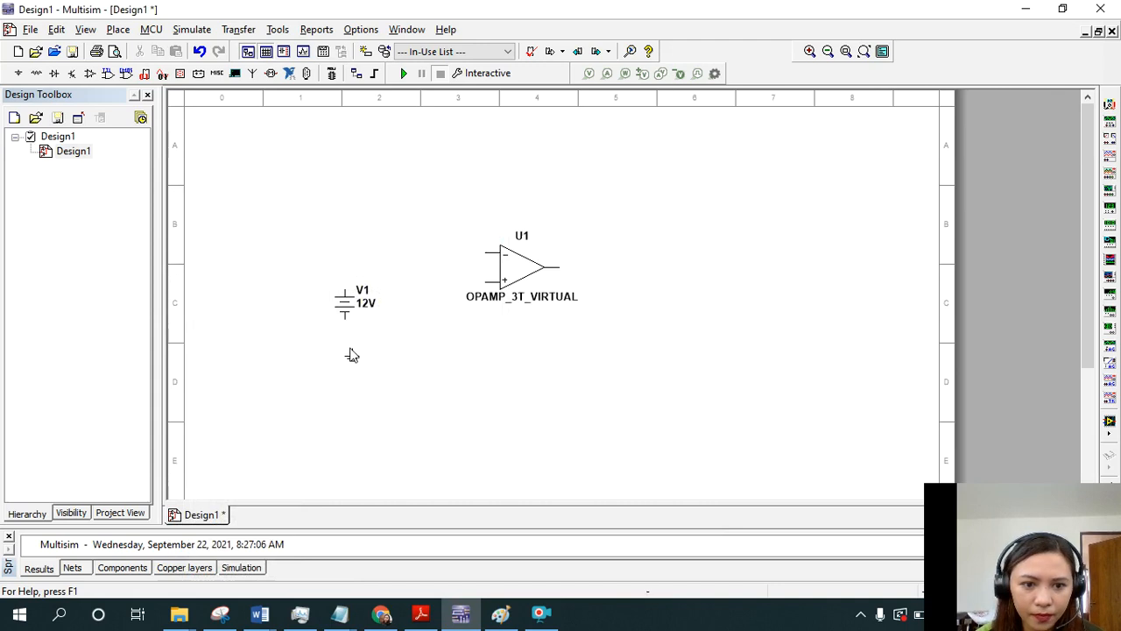
{"action": "left_click", "coordinate": [350, 355]}
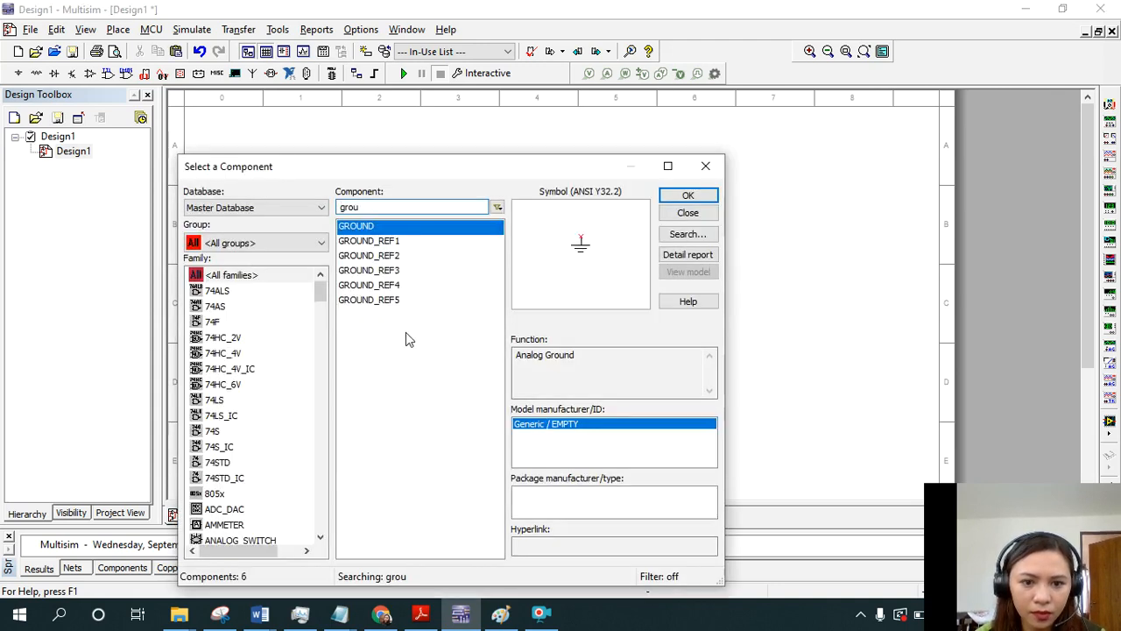
{"action": "left_click", "coordinate": [688, 213]}
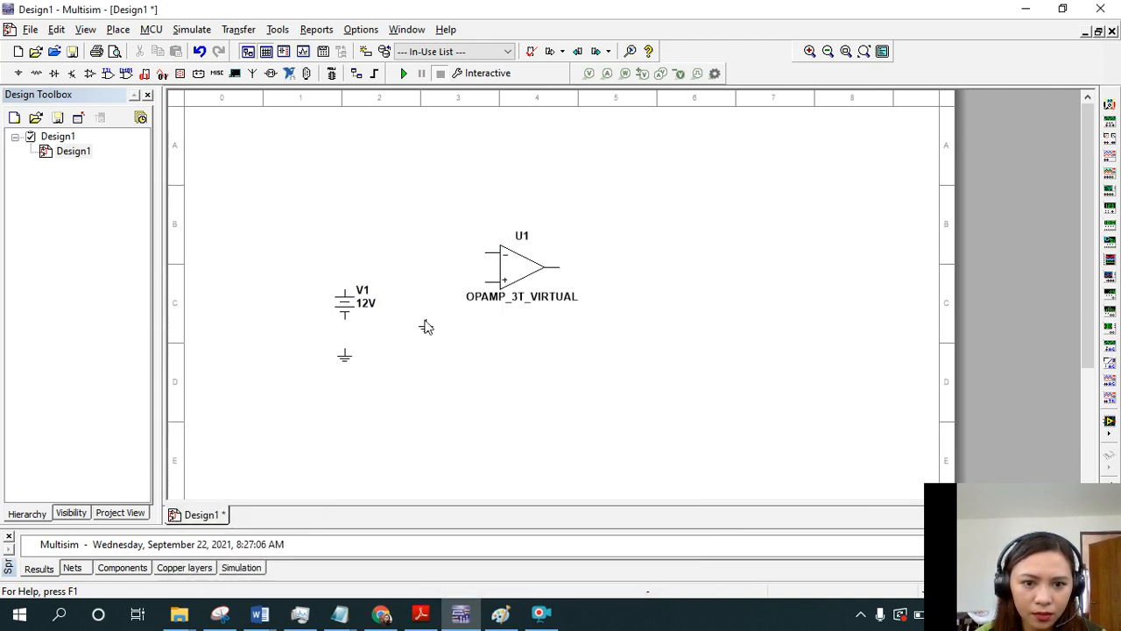
{"action": "left_click", "coordinate": [432, 307]}
{"action": "key", "text": "Escape"}
Place two RESISTOR_RATED resistors, one left of the op-amp's inverting input and one above the op-amp.
{"action": "key", "text": "alt+Tab"}
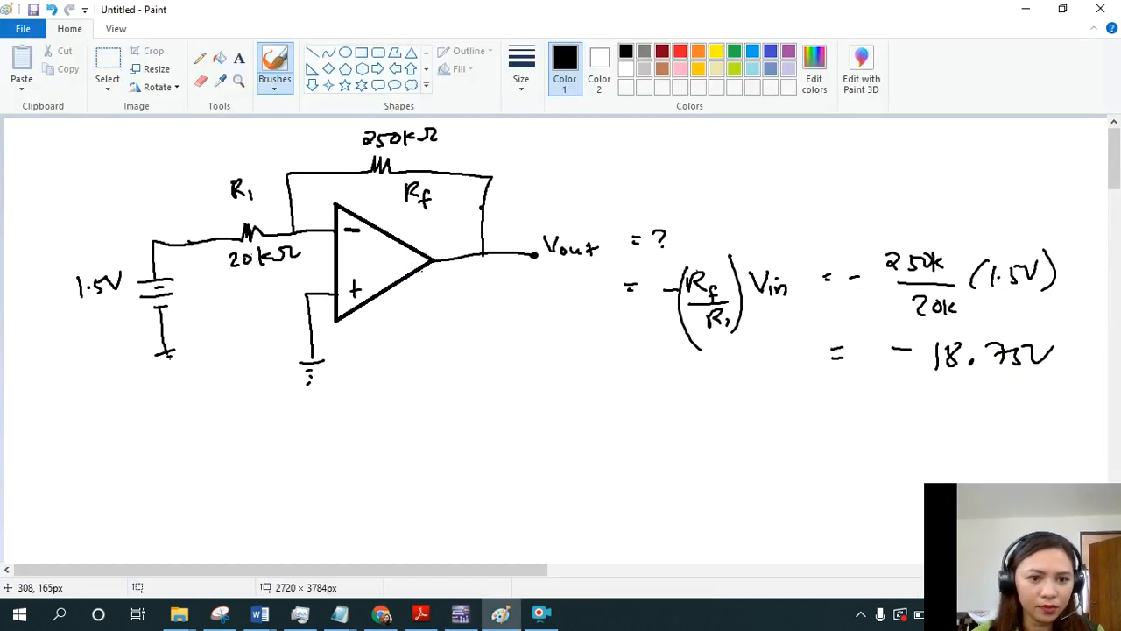
{"action": "key", "text": "alt+Tab"}
{"action": "key", "text": "ctrl+w"}
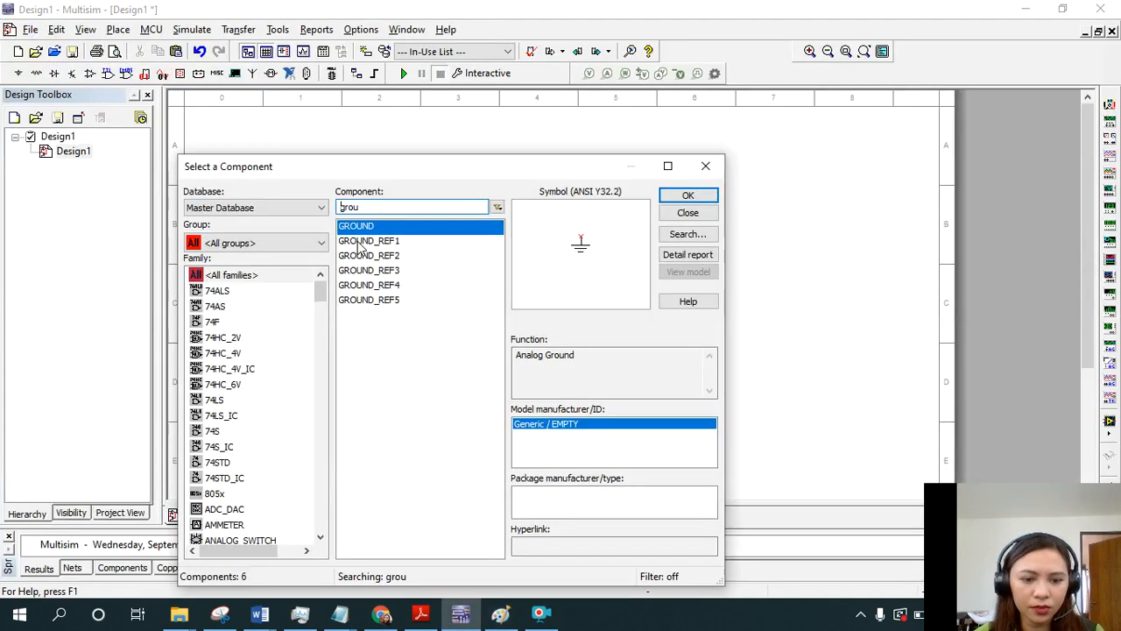
{"action": "left_click_drag", "start_coordinate": [375, 207], "coordinate": [325, 198]}
{"action": "type", "text": "res"}
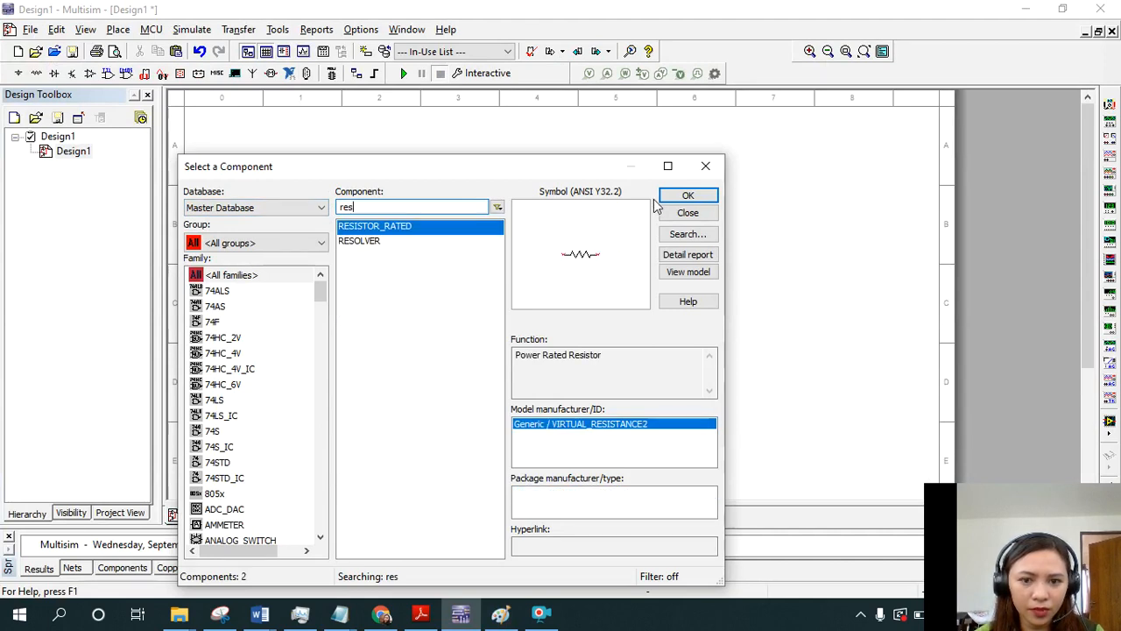
{"action": "left_click", "coordinate": [683, 196]}
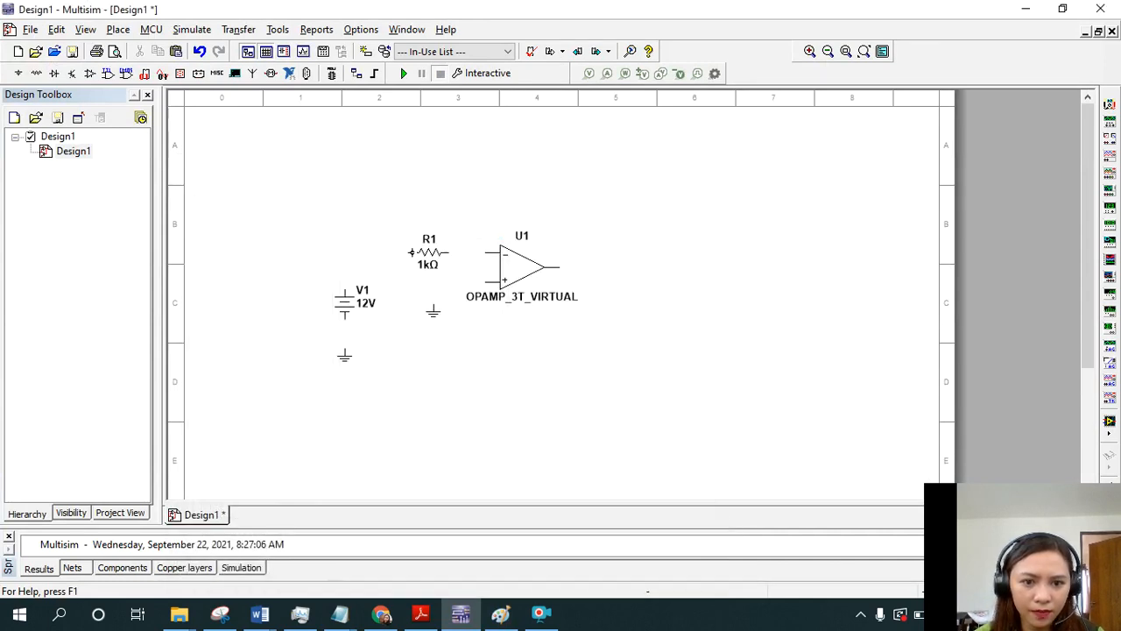
{"action": "left_click", "coordinate": [410, 253]}
{"action": "left_click", "coordinate": [676, 195]}
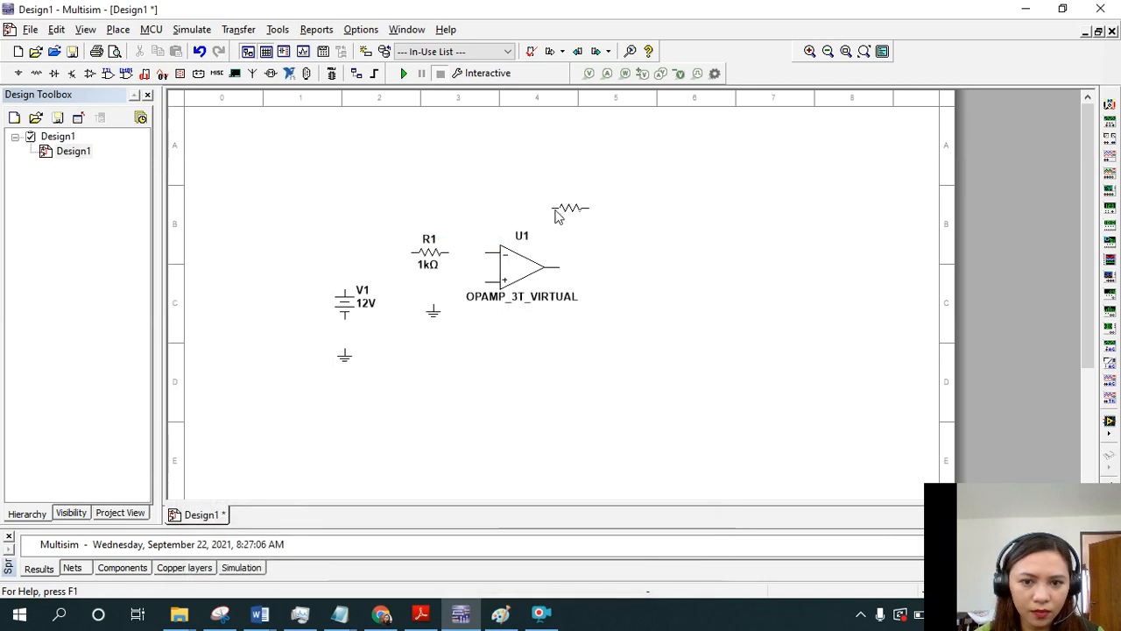
{"action": "left_click", "coordinate": [510, 195]}
{"action": "key", "text": "Escape"}
Wire the DC source's positive terminal through resistor R1 to the op-amp's inverting input.
{"action": "left_click", "coordinate": [345, 290]}
{"action": "left_click", "coordinate": [414, 252]}
{"action": "left_click", "coordinate": [449, 253]}
{"action": "left_click", "coordinate": [491, 253]}
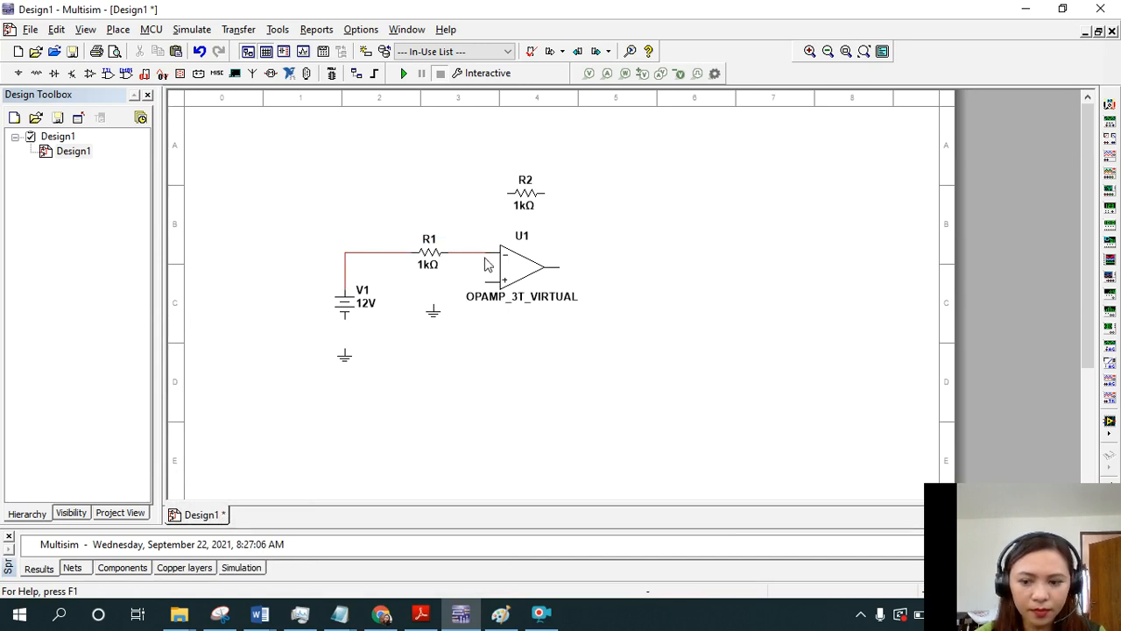
Wire the op-amp's non-inverting input and the DC source's negative terminal to their ground symbols.
{"action": "left_click", "coordinate": [433, 304]}
{"action": "left_click", "coordinate": [486, 282]}
{"action": "left_click", "coordinate": [344, 349]}
{"action": "left_click", "coordinate": [346, 319]}
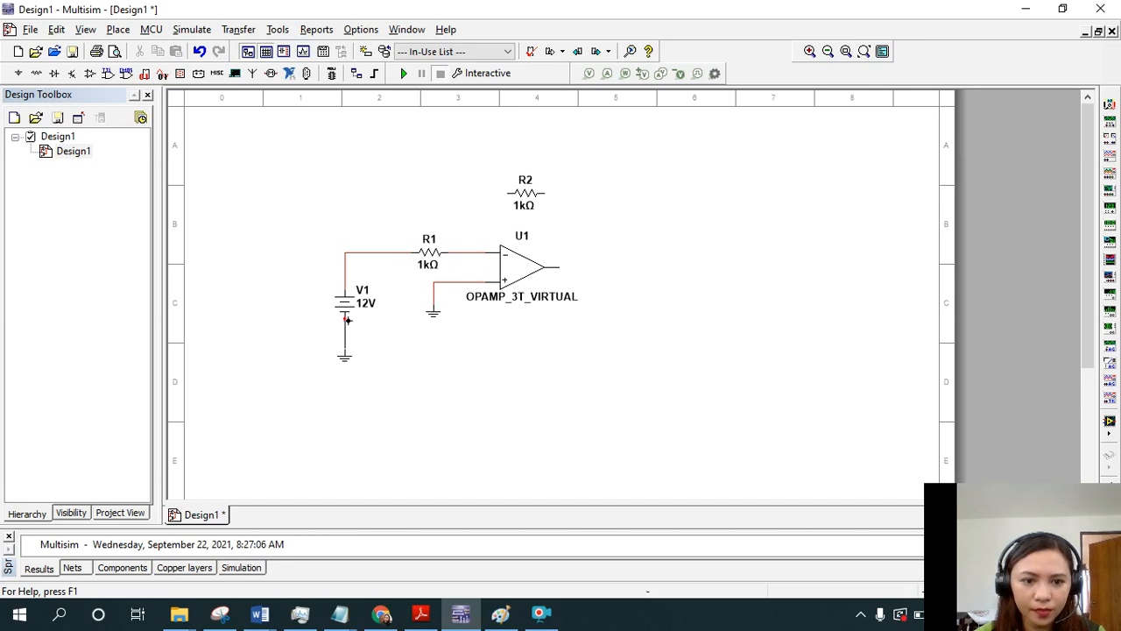
Wire resistor R2 as feedback between the inverting input node and the op-amp's output.
{"action": "left_click", "coordinate": [470, 252]}
{"action": "left_click", "coordinate": [508, 193]}
{"action": "left_click", "coordinate": [543, 193]}
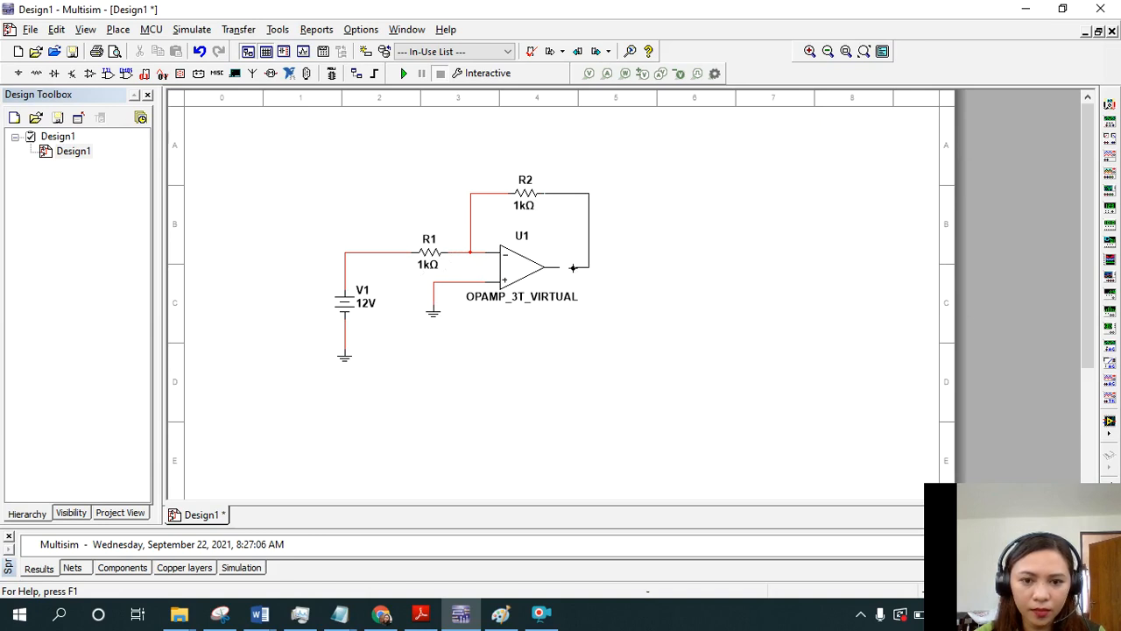
{"action": "left_click", "coordinate": [559, 266]}
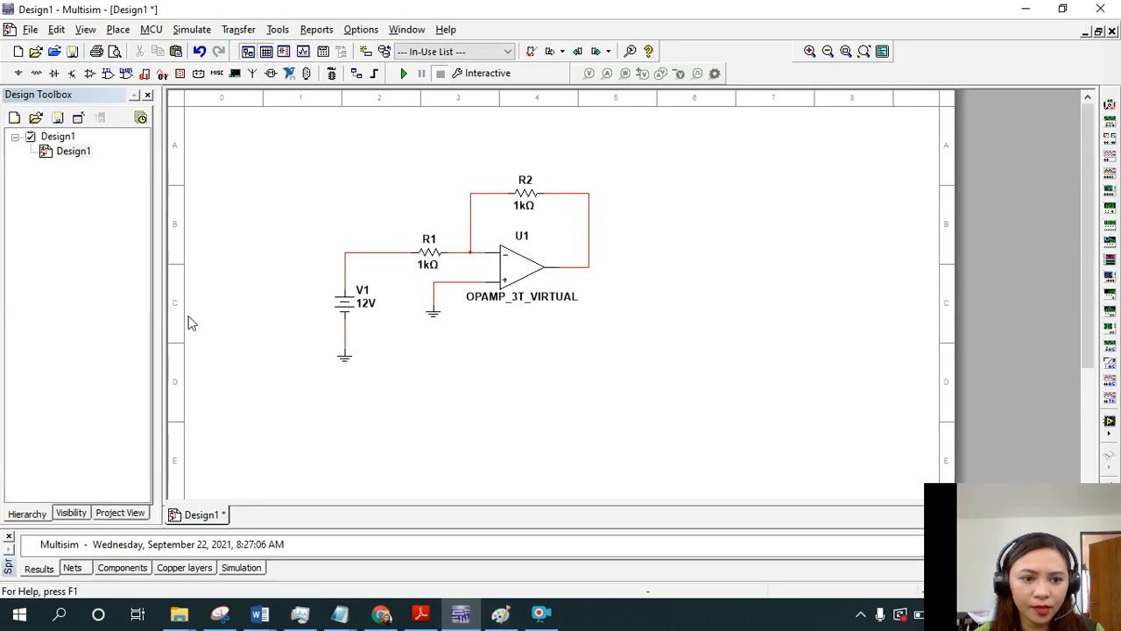
Set the DC source V1's voltage to 1.5 V.
{"action": "double_click", "coordinate": [349, 302]}
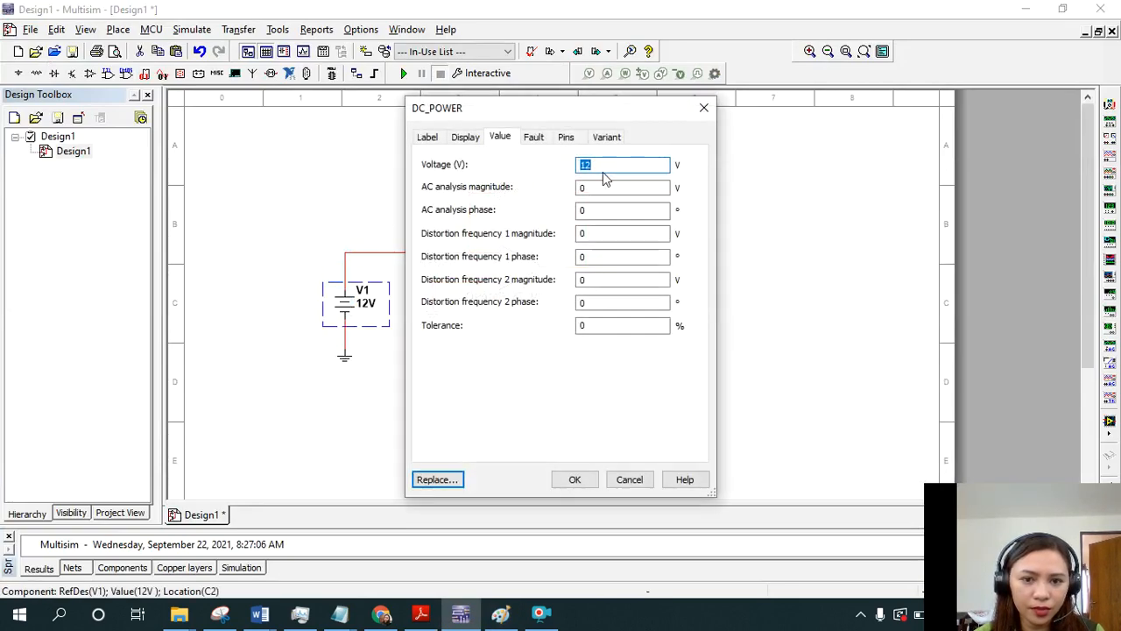
{"action": "key", "text": "alt+Tab"}
{"action": "key", "text": "alt+Tab"}
{"action": "type", "text": "1."}
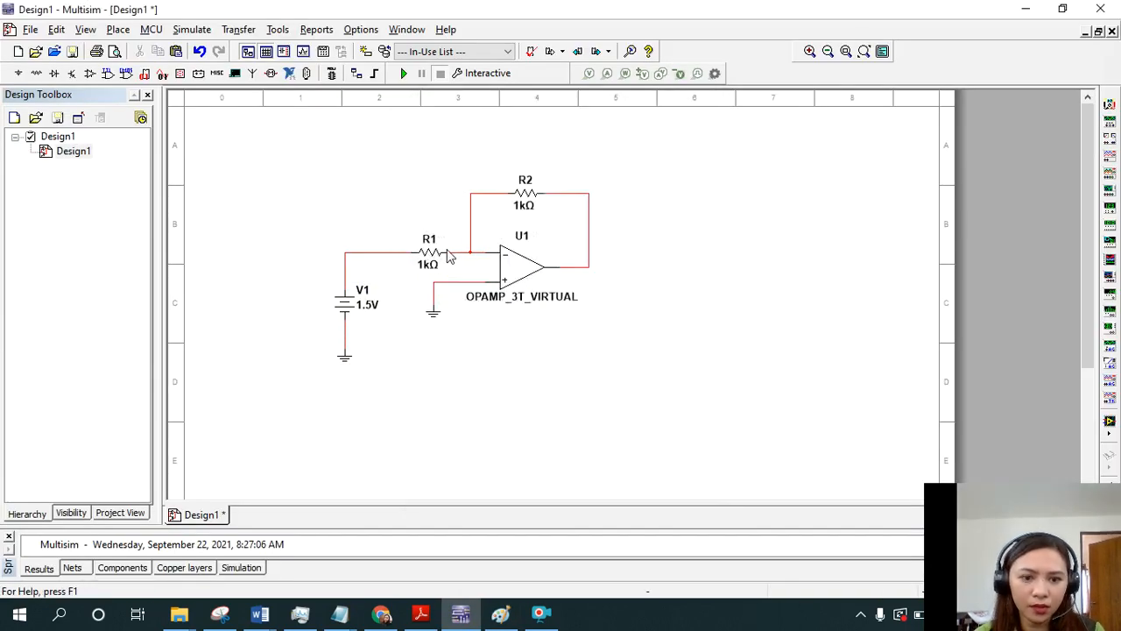
Set the resistance of input resistor R1 to 20k.
{"action": "double_click", "coordinate": [445, 252]}
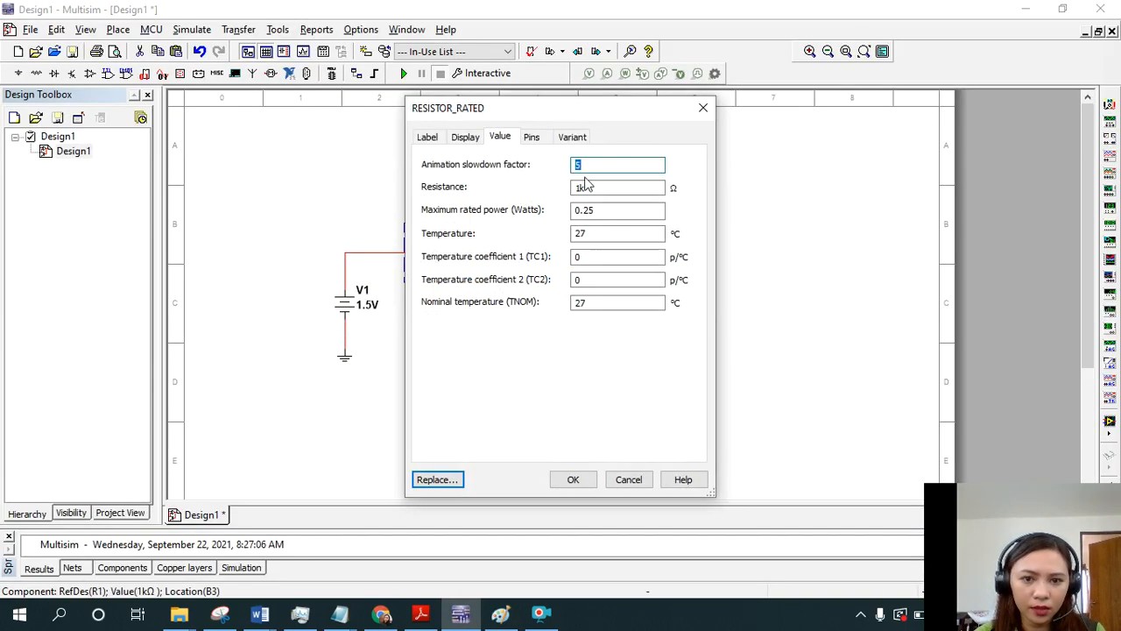
{"action": "left_click", "coordinate": [590, 186]}
{"action": "double_click", "coordinate": [591, 187]}
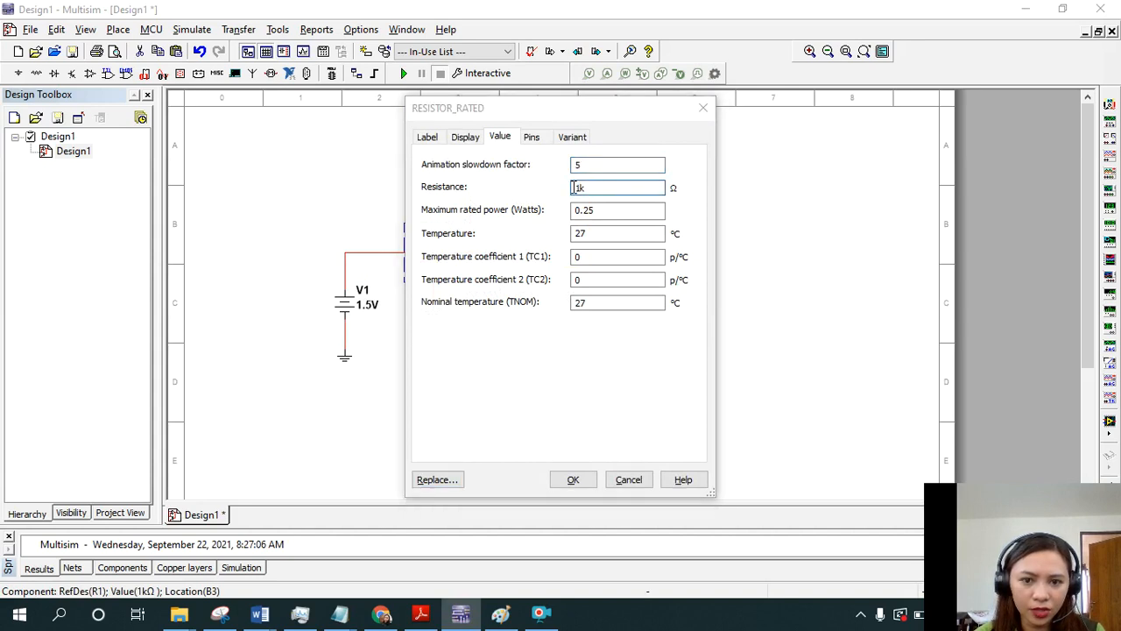
{"action": "type", "text": "2"}
{"action": "type", "text": "0"}
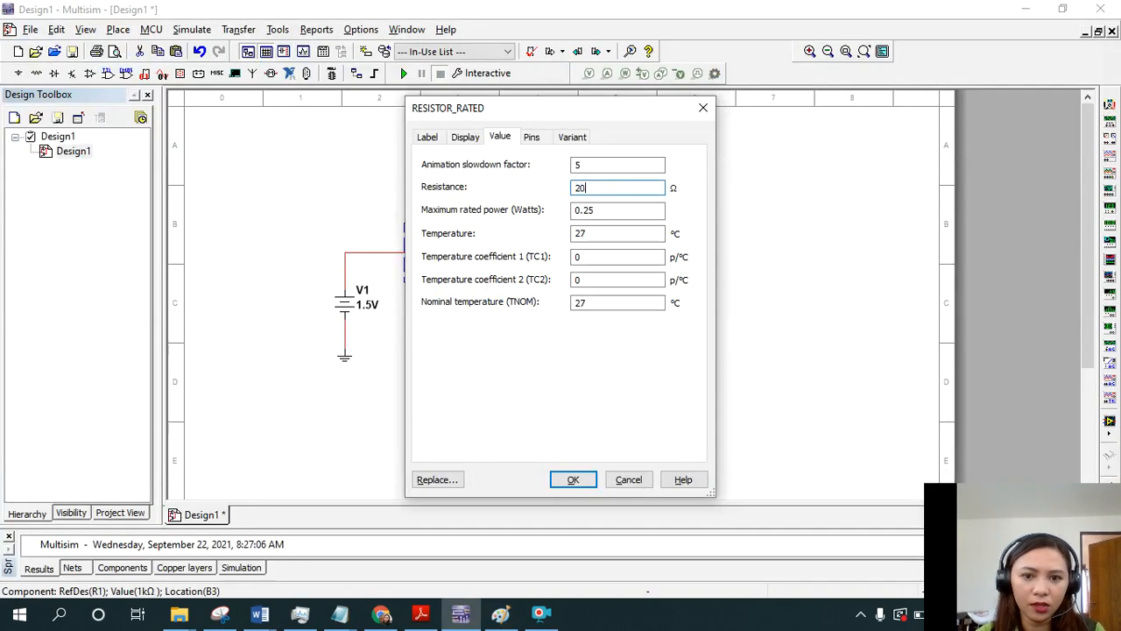
{"action": "type", "text": "k"}
{"action": "key", "text": "Return"}
Set the resistance of feedback resistor R2 to 250k.
{"action": "left_click", "coordinate": [527, 186]}
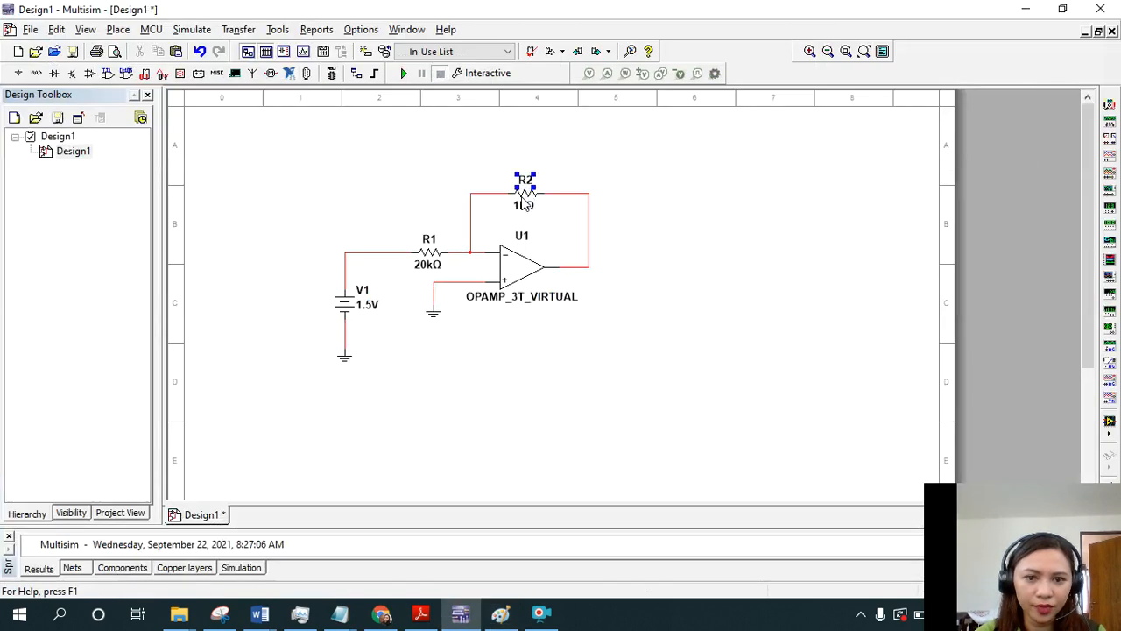
{"action": "double_click", "coordinate": [526, 195]}
{"action": "left_click_drag", "start_coordinate": [588, 186], "coordinate": [570, 185]}
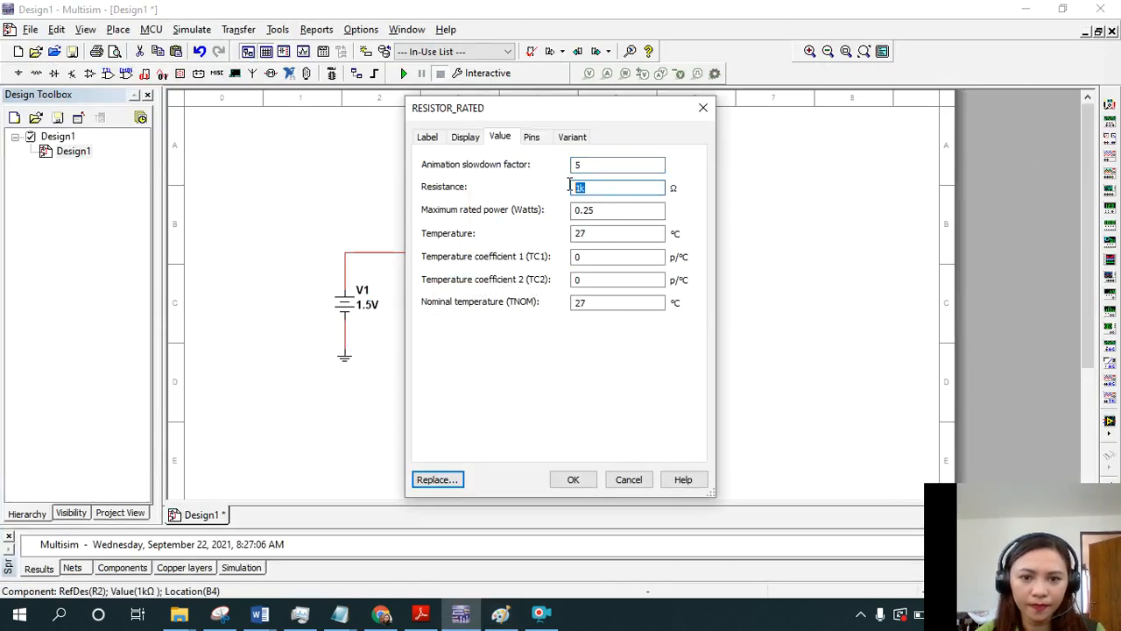
{"action": "type", "text": "250k"}
{"action": "key", "text": "Return"}
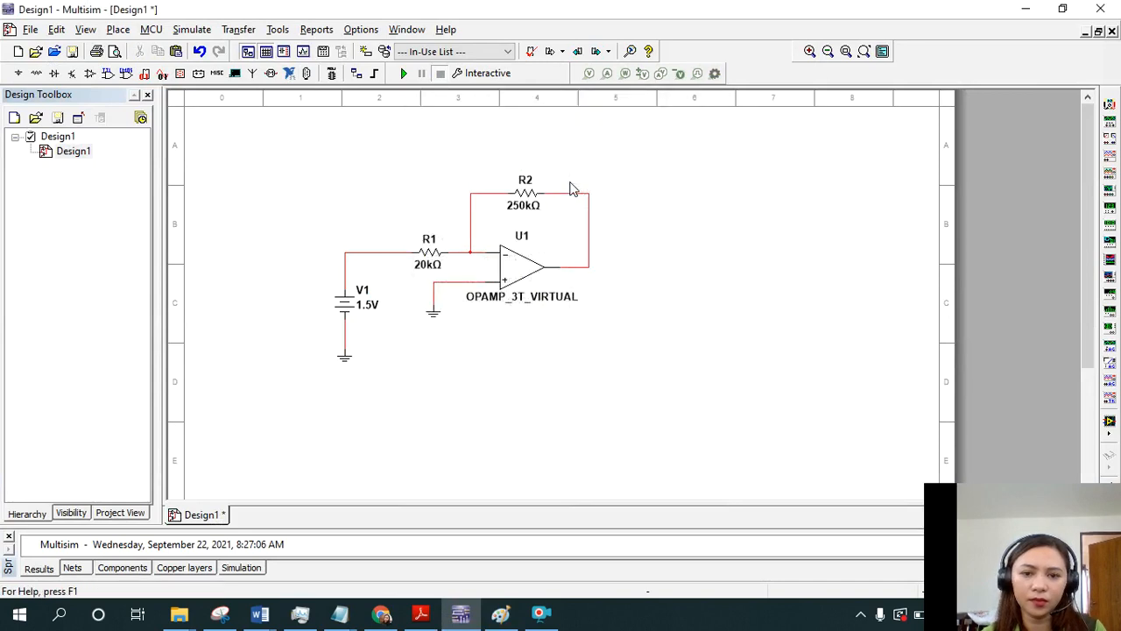
Name the op-amp's output net Vout and show the net name on the schematic.
{"action": "double_click", "coordinate": [589, 262]}
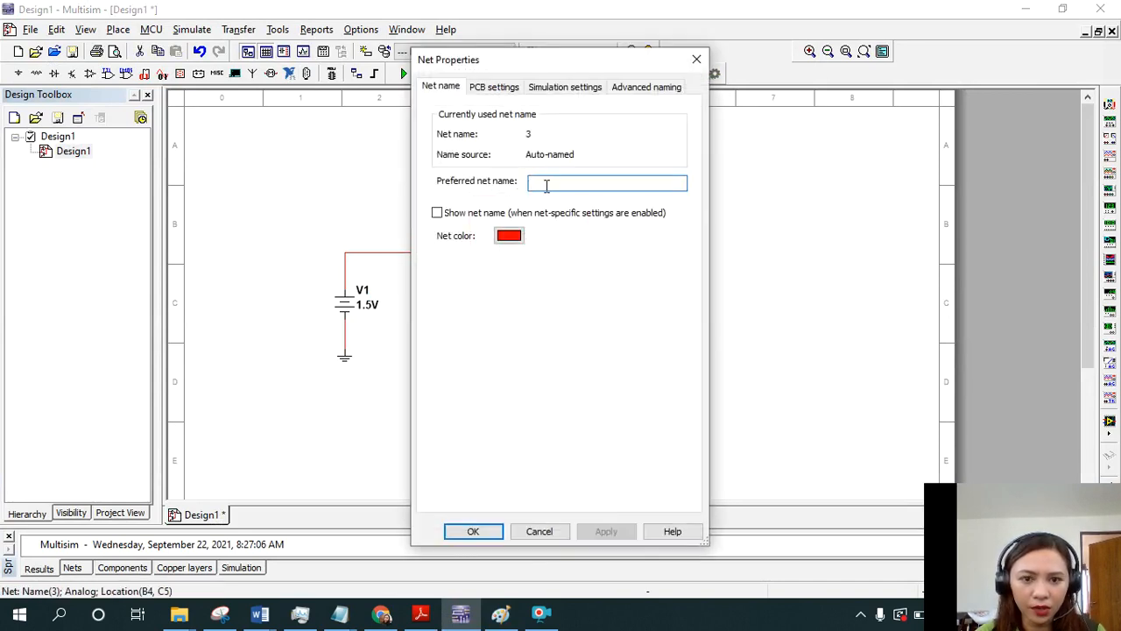
{"action": "type", "text": "Vout"}
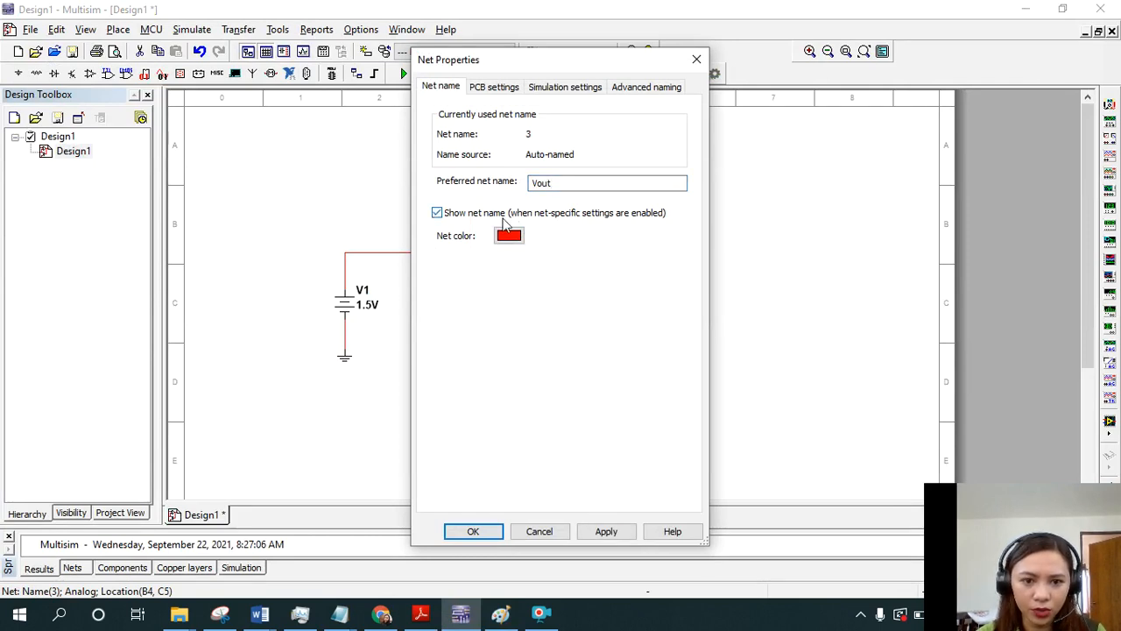
{"action": "left_click", "coordinate": [473, 531]}
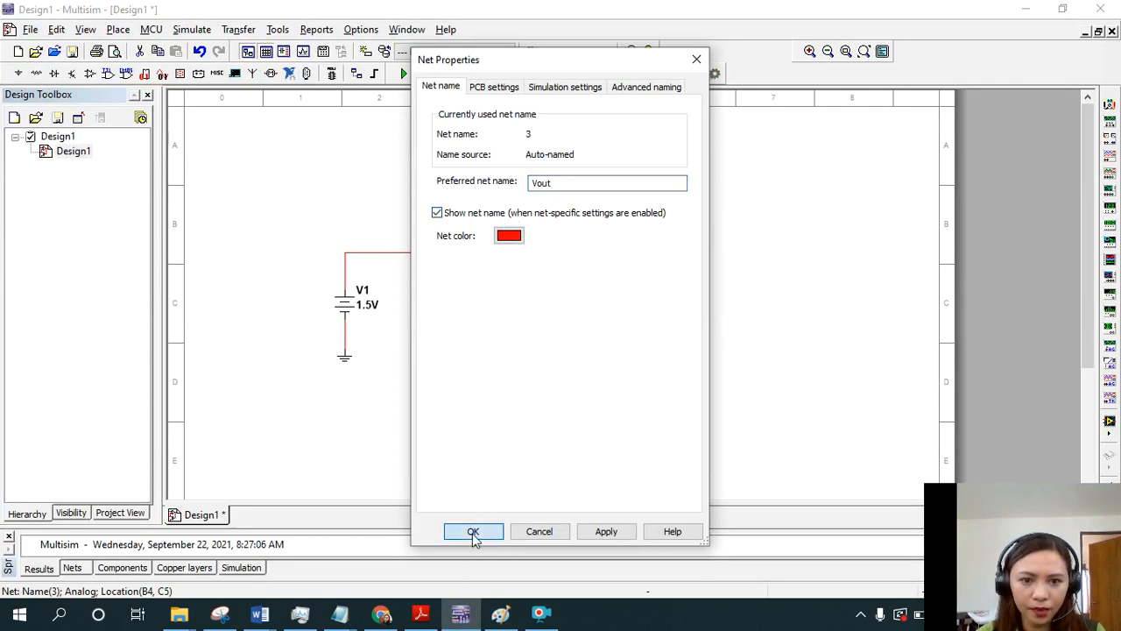
{"action": "key", "text": "alt+Tab"}
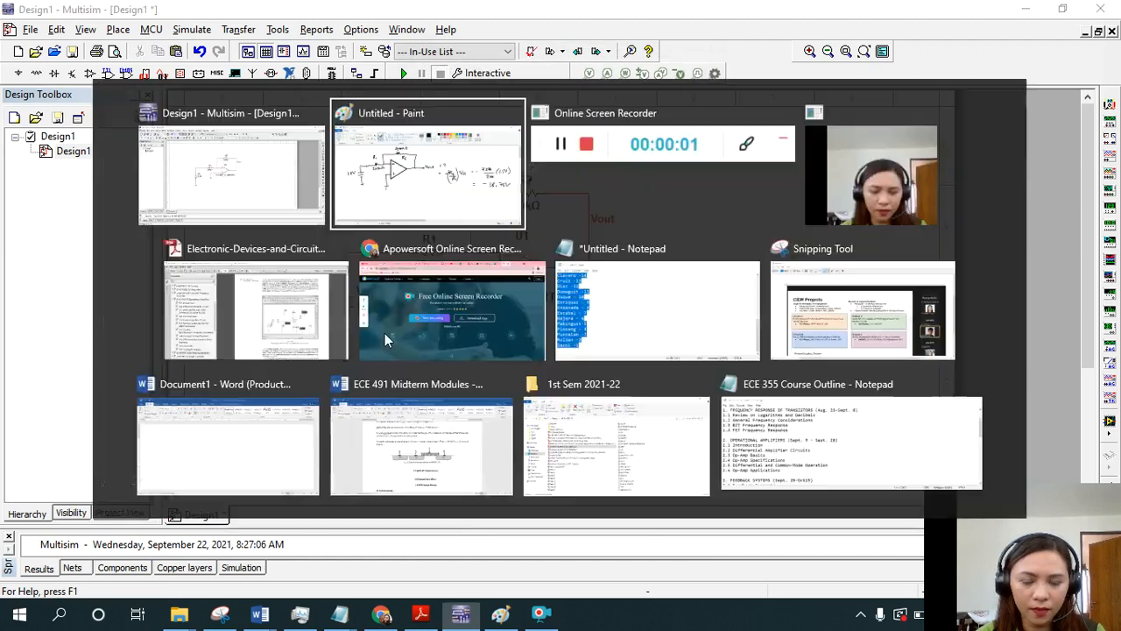
{"action": "key", "text": "alt+Tab"}
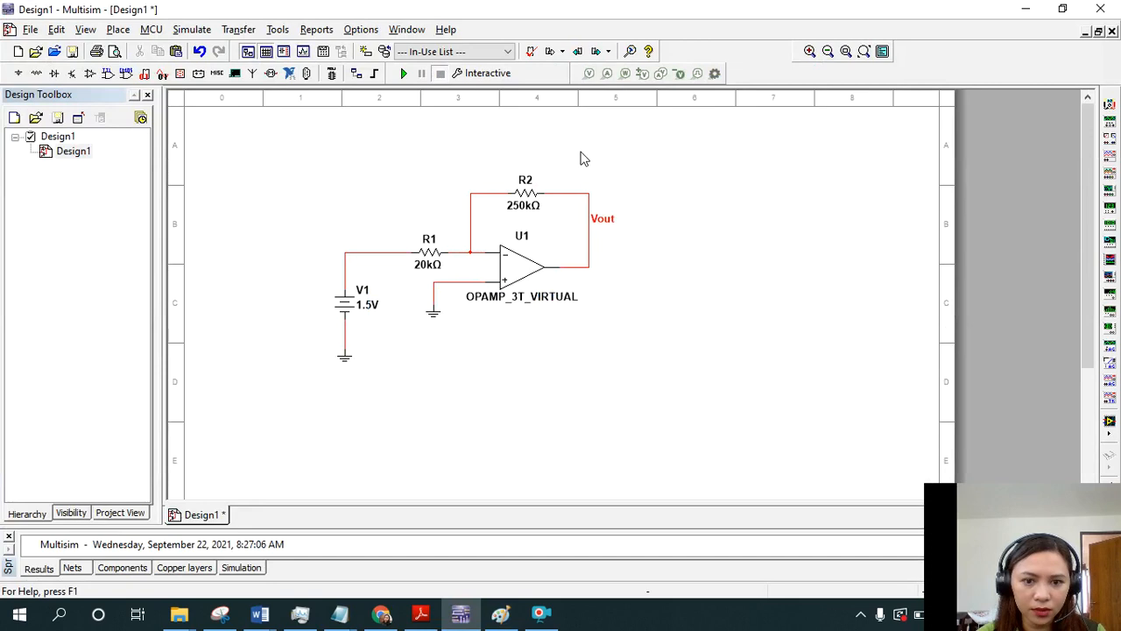
{"action": "left_click", "coordinate": [192, 28]}
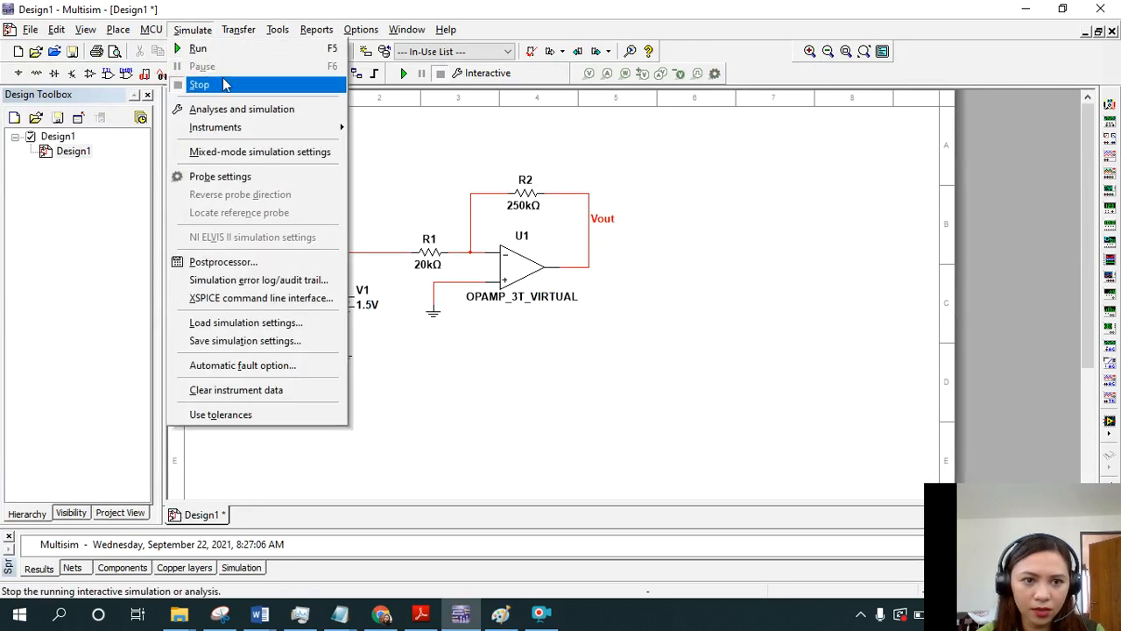
{"action": "left_click", "coordinate": [238, 107]}
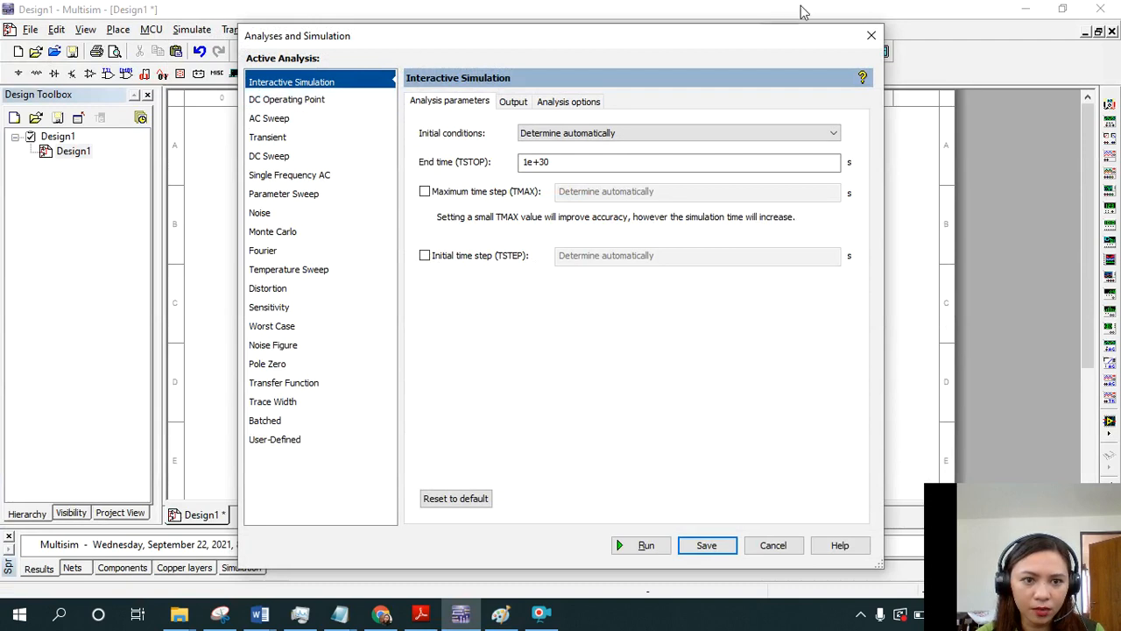
{"action": "left_click", "coordinate": [871, 35]}
{"action": "left_click", "coordinate": [192, 29]}
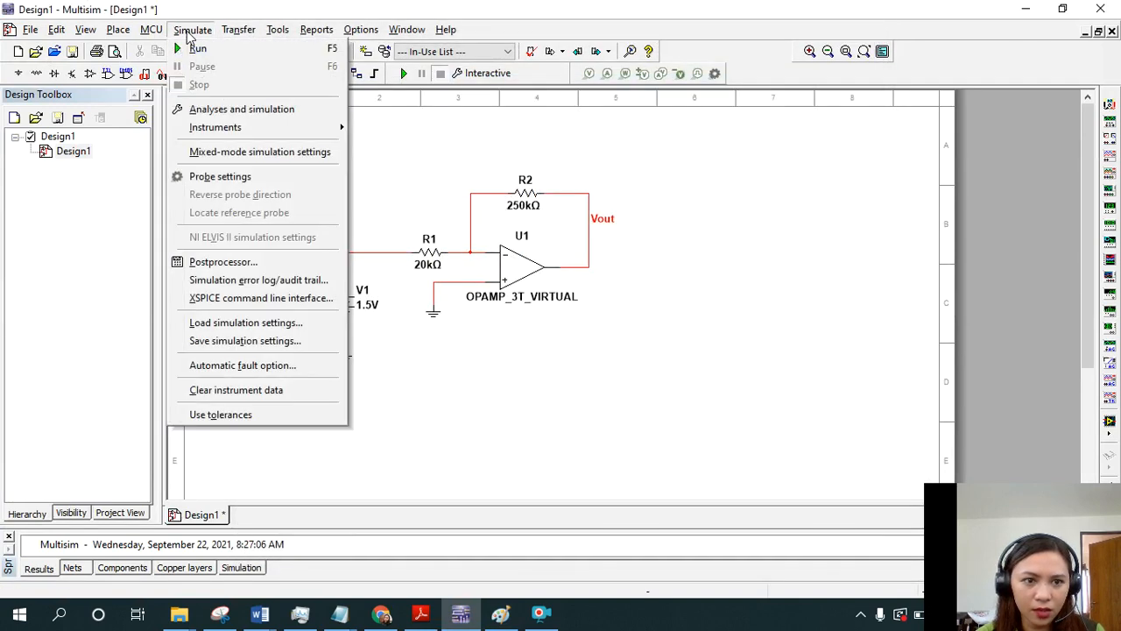
{"action": "left_click", "coordinate": [194, 30]}
{"action": "left_click", "coordinate": [195, 30]}
{"action": "left_click", "coordinate": [195, 30]}
Make DC Operating Point the active analysis with V(vout) as its selected output variable, and save the settings.
{"action": "left_click", "coordinate": [194, 30]}
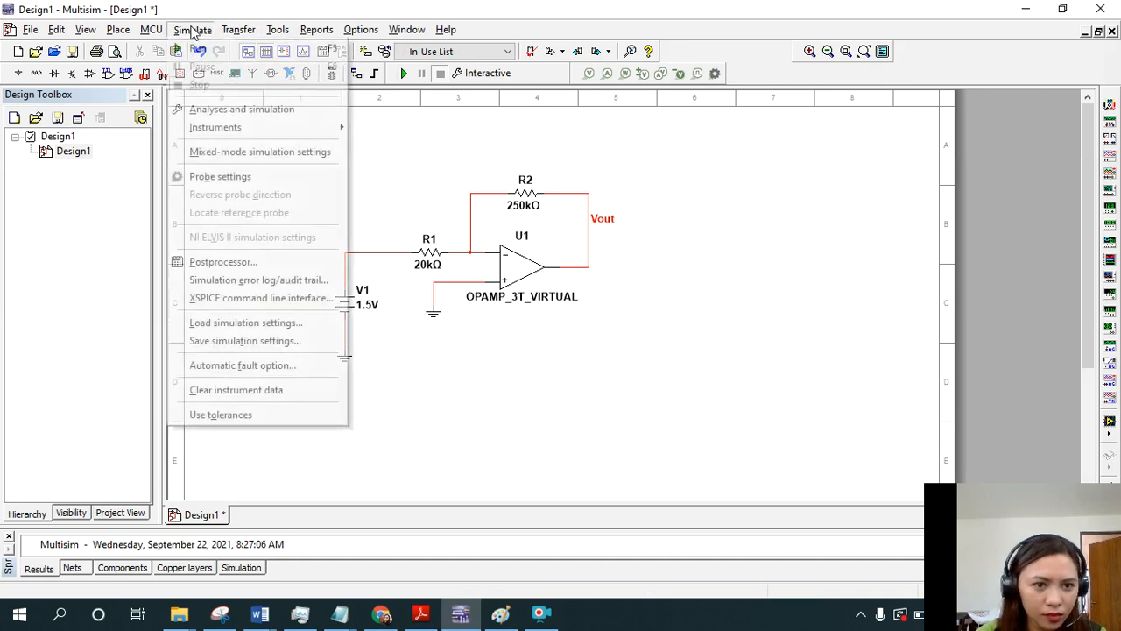
{"action": "left_click", "coordinate": [208, 111]}
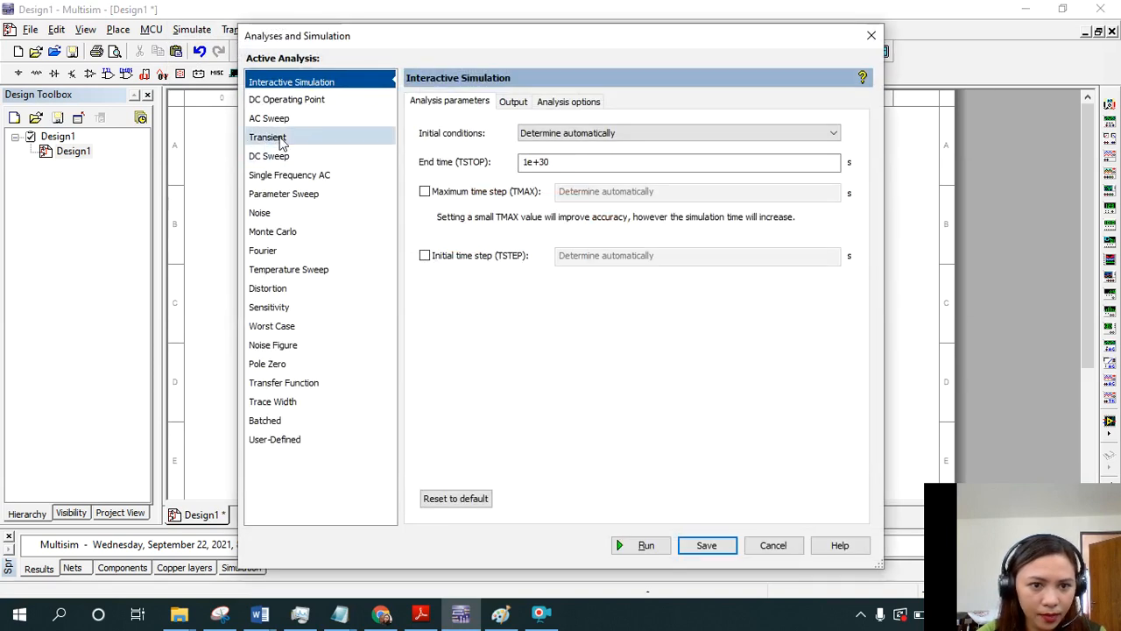
{"action": "left_click", "coordinate": [320, 105]}
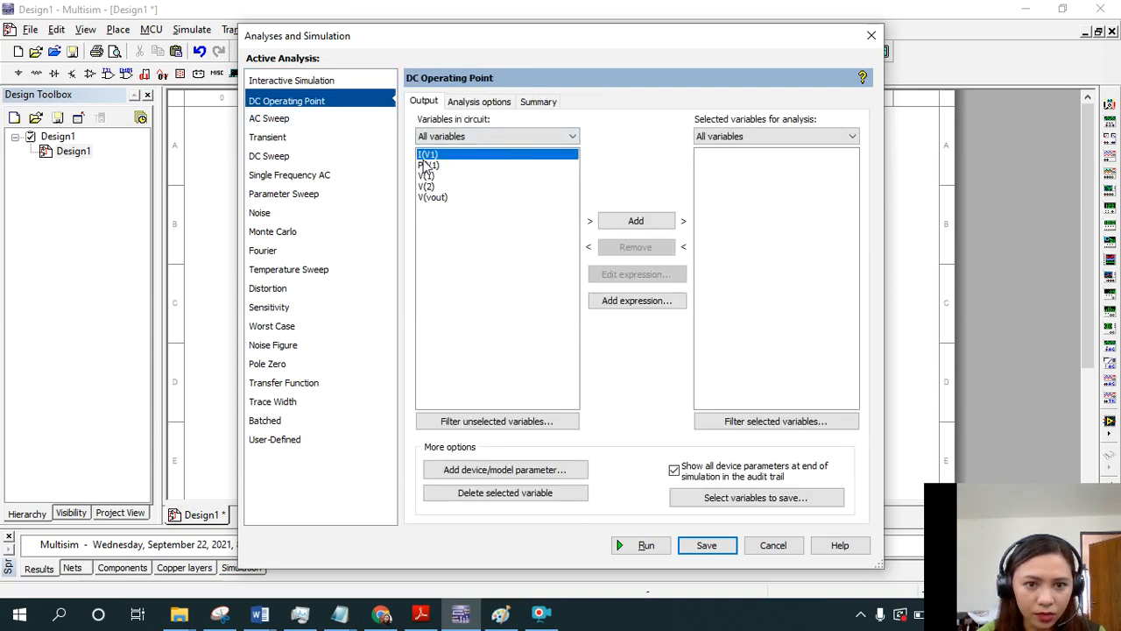
{"action": "left_click", "coordinate": [434, 197]}
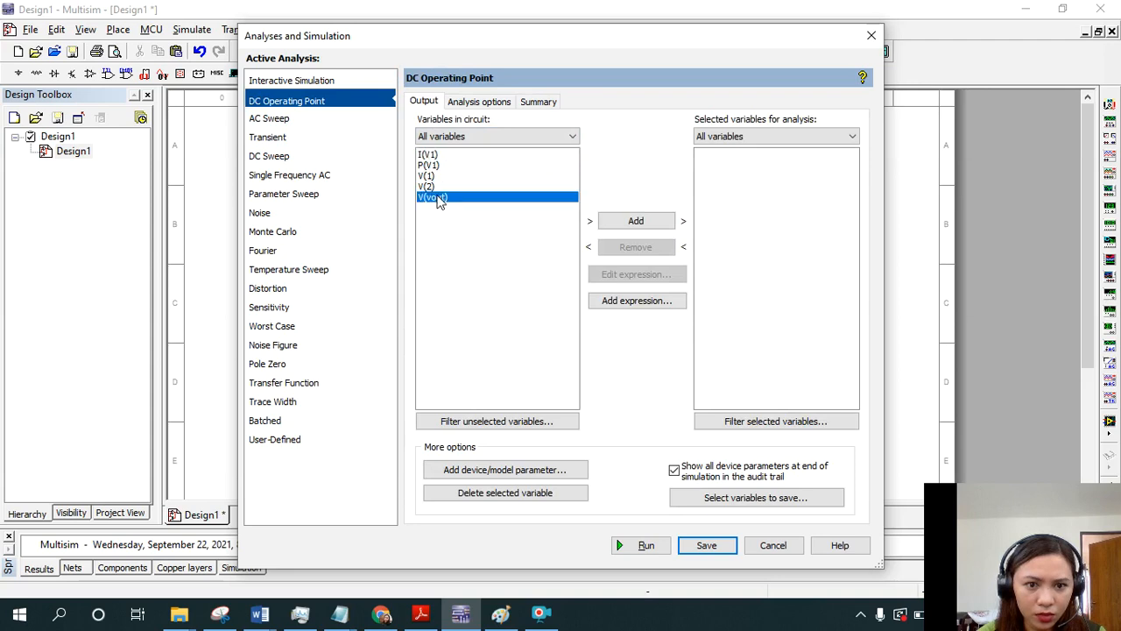
{"action": "left_click", "coordinate": [648, 223]}
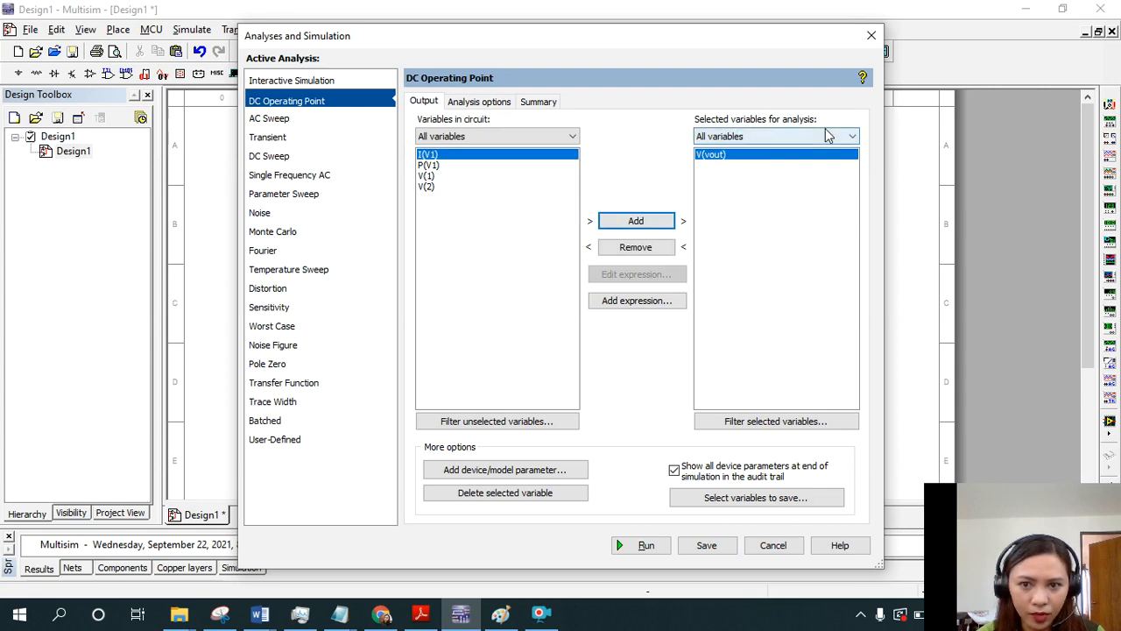
{"action": "left_click", "coordinate": [710, 545]}
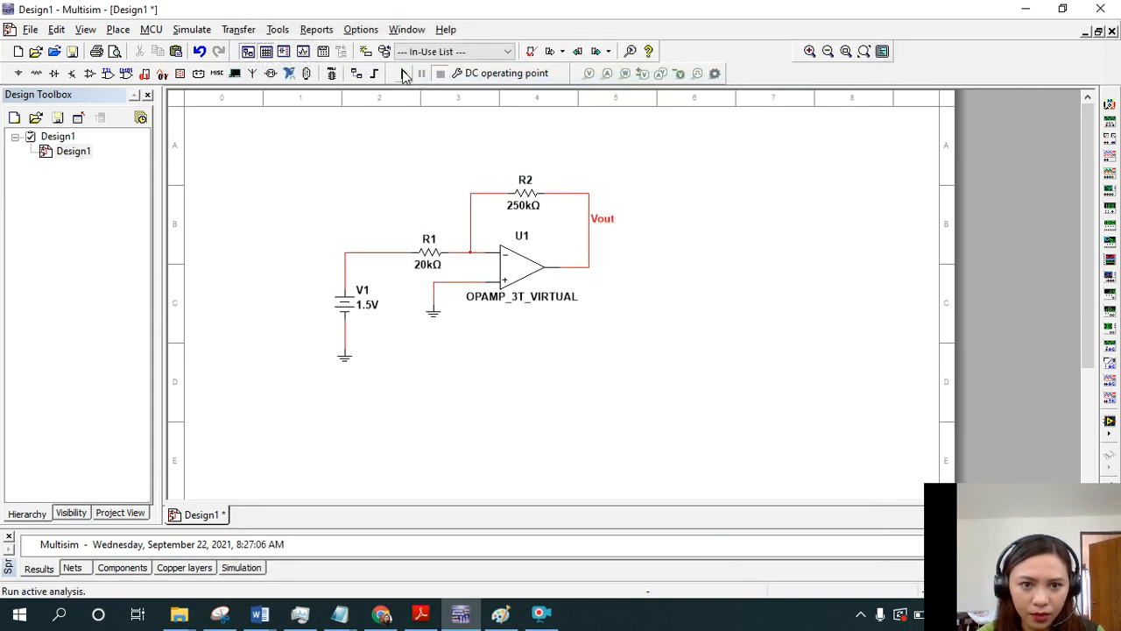
Run the DC operating point analysis and compare V(vout) with the hand calculation in Paint, then close the results.
{"action": "left_click", "coordinate": [404, 74]}
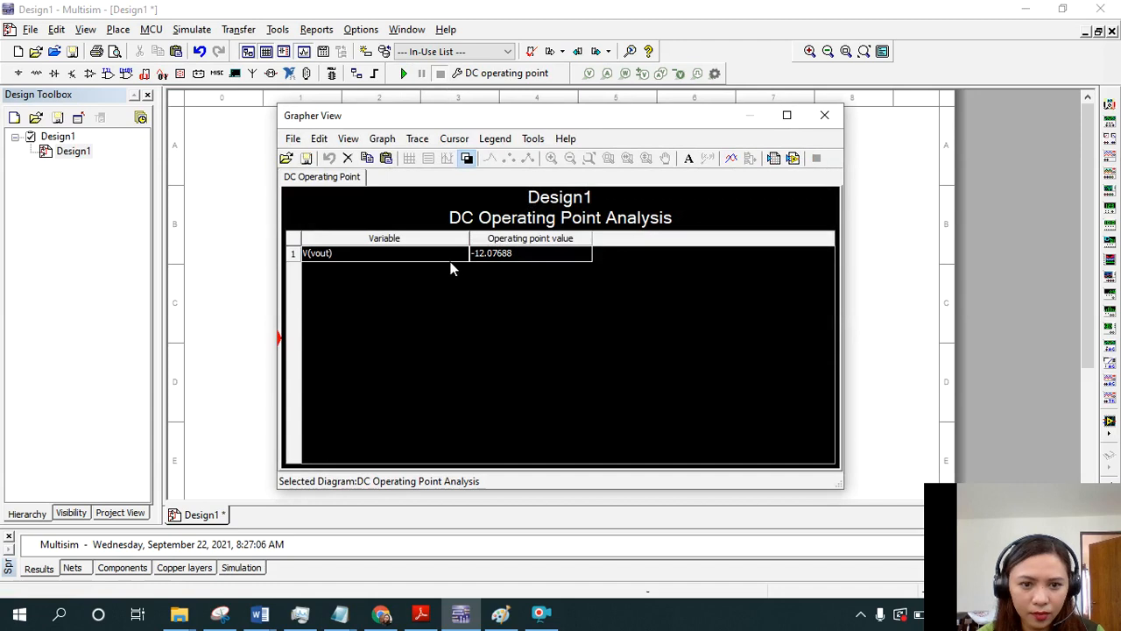
{"action": "left_click", "coordinate": [446, 257]}
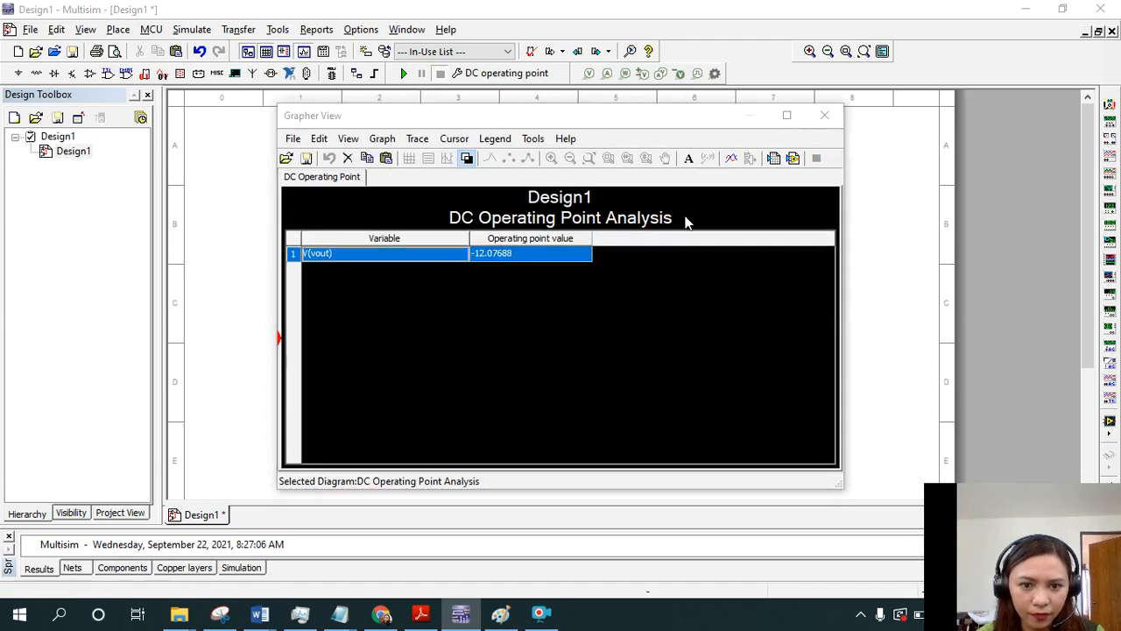
{"action": "key", "text": "alt+Tab"}
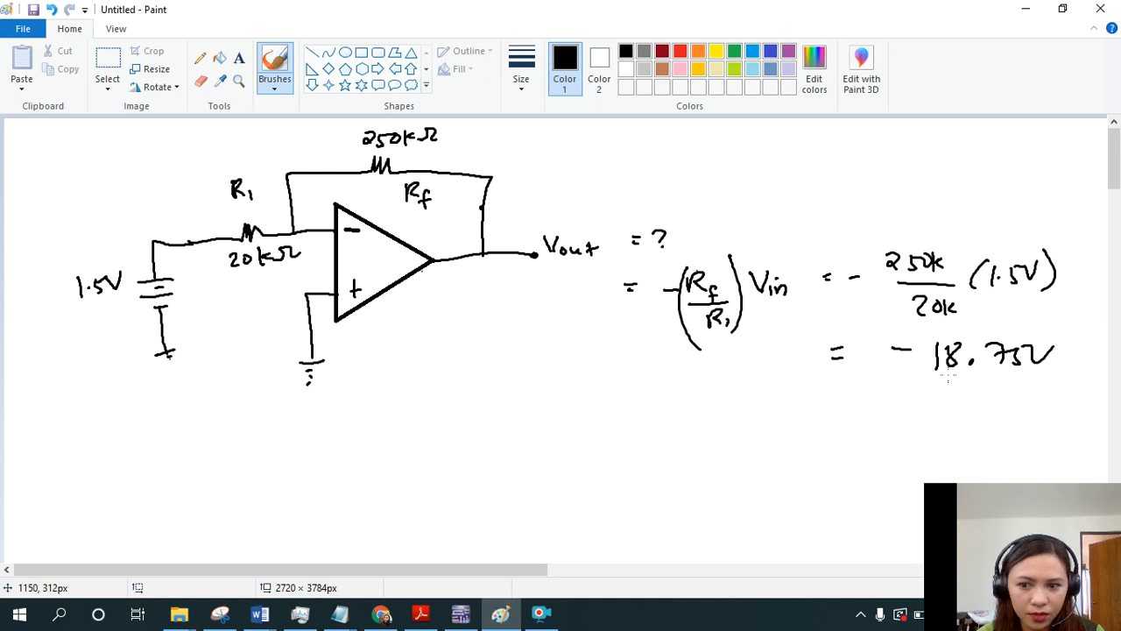
{"action": "key", "text": "alt+Tab"}
{"action": "left_click", "coordinate": [824, 117]}
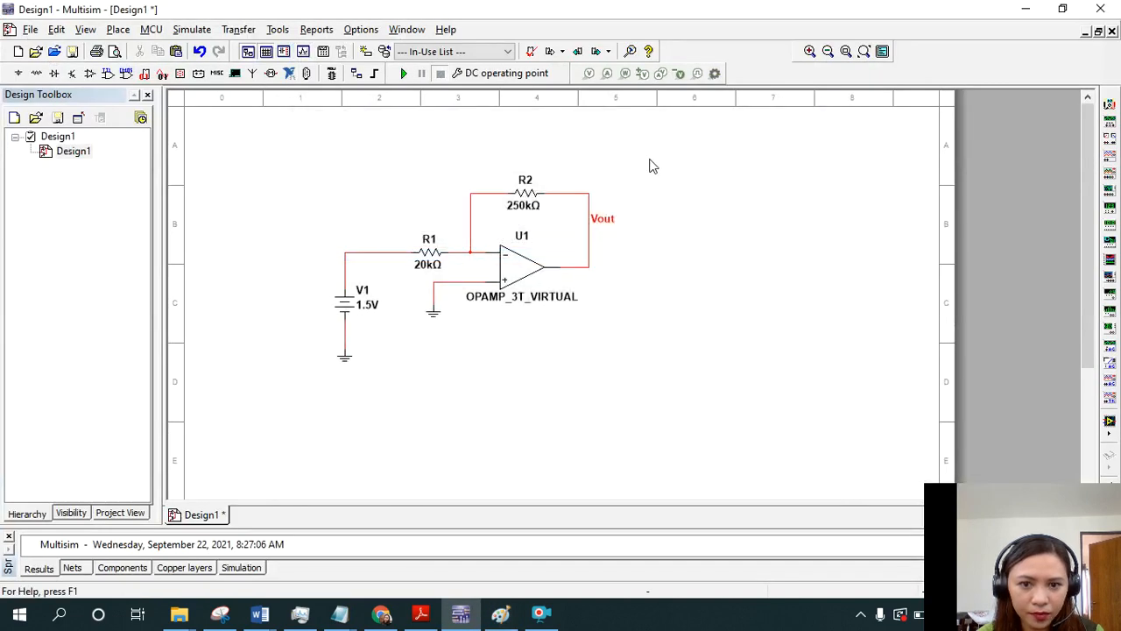
Examine op-amp U1's properties, including its parameter values and voltage swing limits.
{"action": "double_click", "coordinate": [524, 268]}
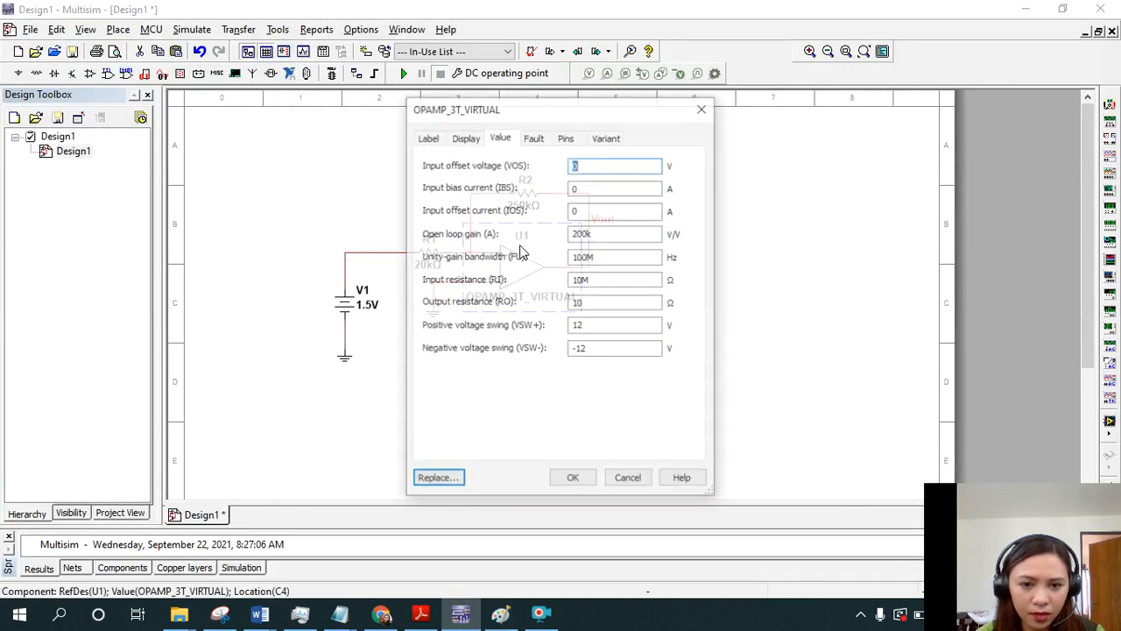
{"action": "left_click_drag", "start_coordinate": [678, 117], "coordinate": [615, 153]}
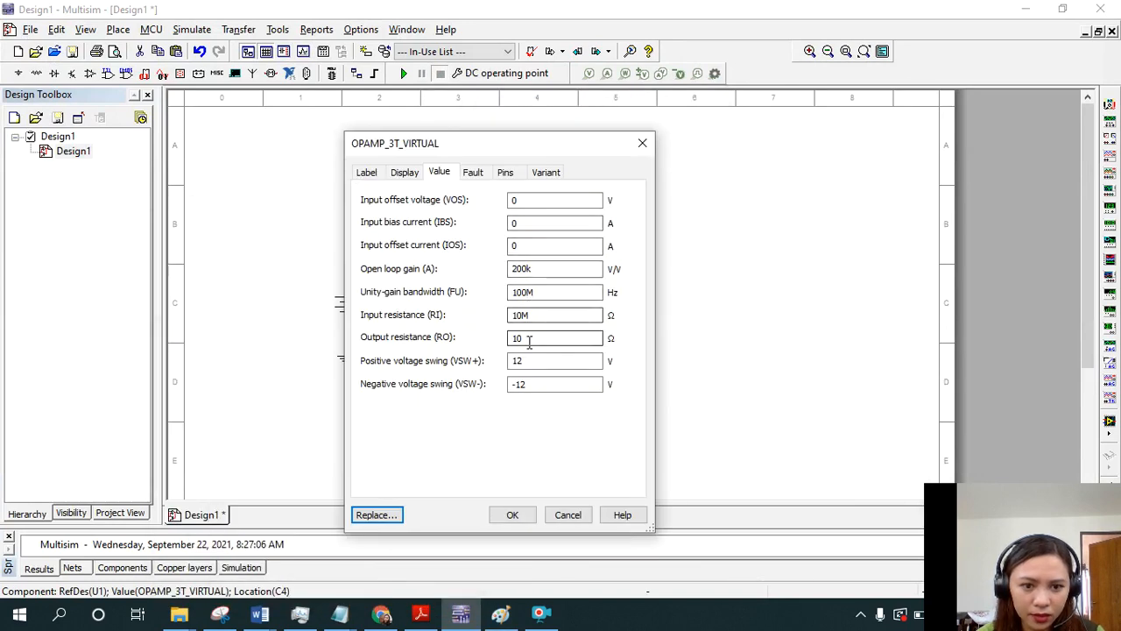
{"action": "left_click", "coordinate": [514, 200]}
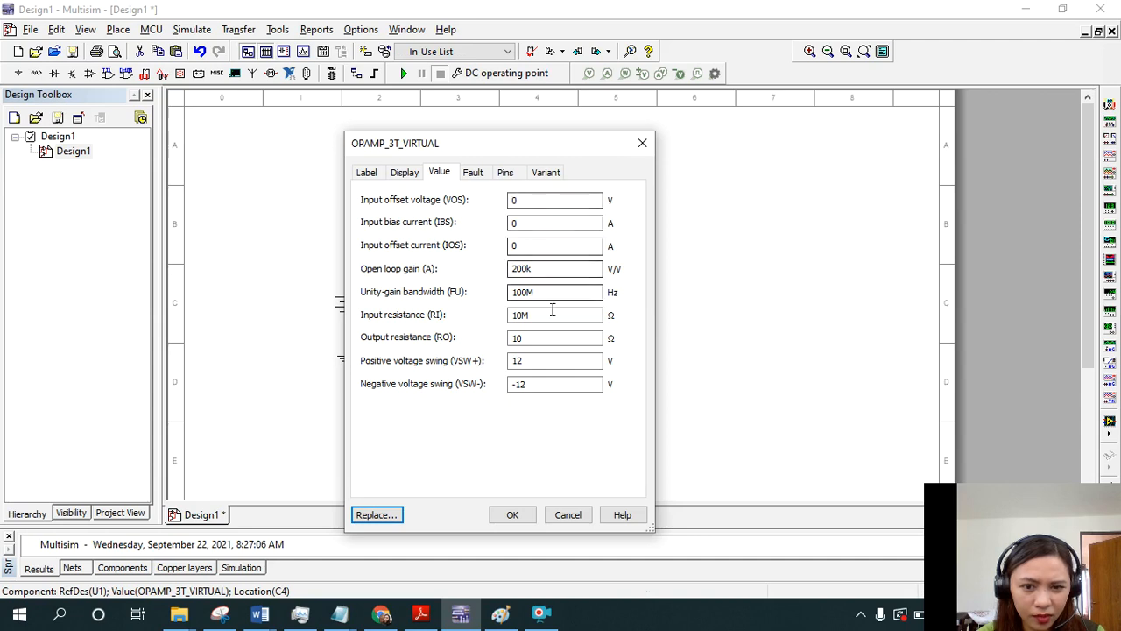
{"action": "left_click", "coordinate": [404, 175]}
{"action": "left_click", "coordinate": [378, 175]}
{"action": "left_click", "coordinate": [405, 173]}
{"action": "left_click", "coordinate": [385, 173]}
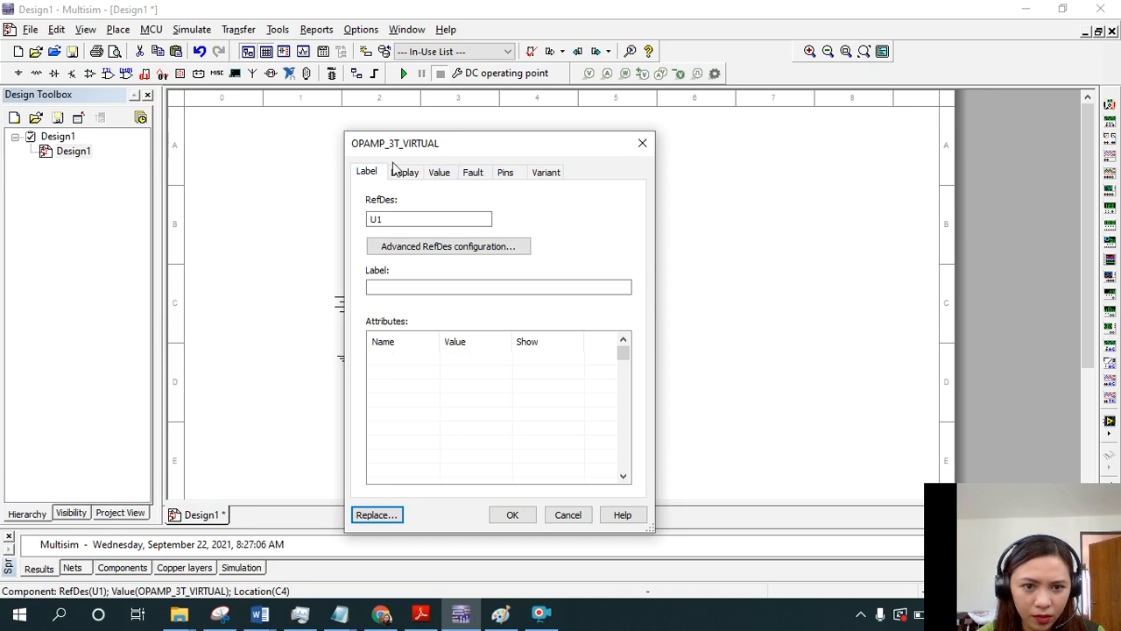
{"action": "left_click", "coordinate": [406, 174]}
{"action": "left_click", "coordinate": [440, 175]}
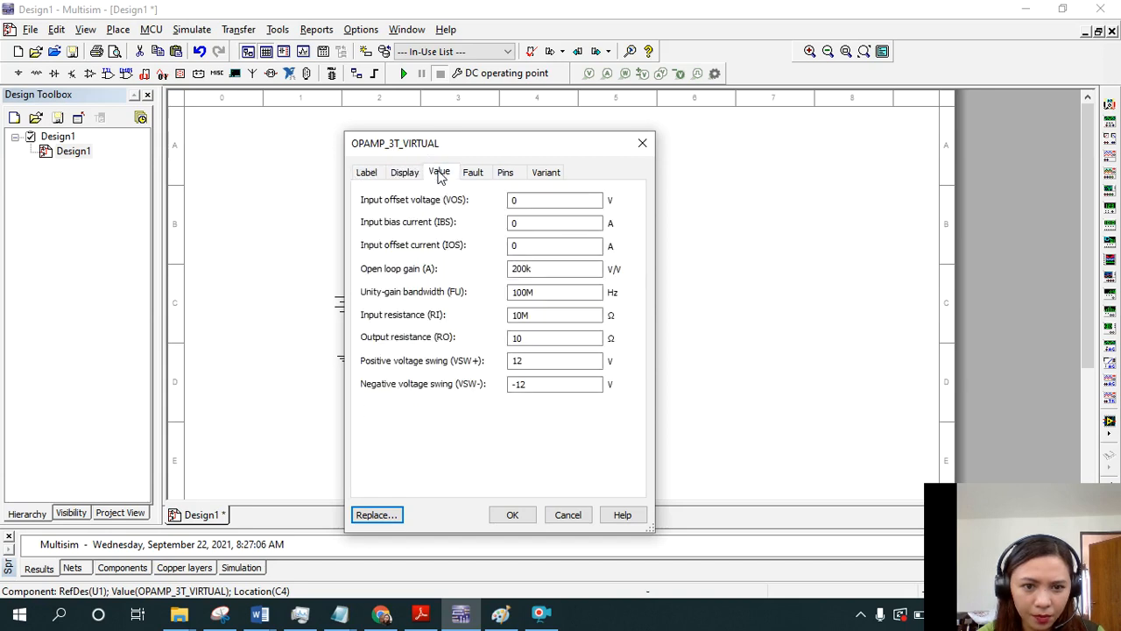
{"action": "left_click", "coordinate": [476, 178]}
{"action": "left_click", "coordinate": [440, 174]}
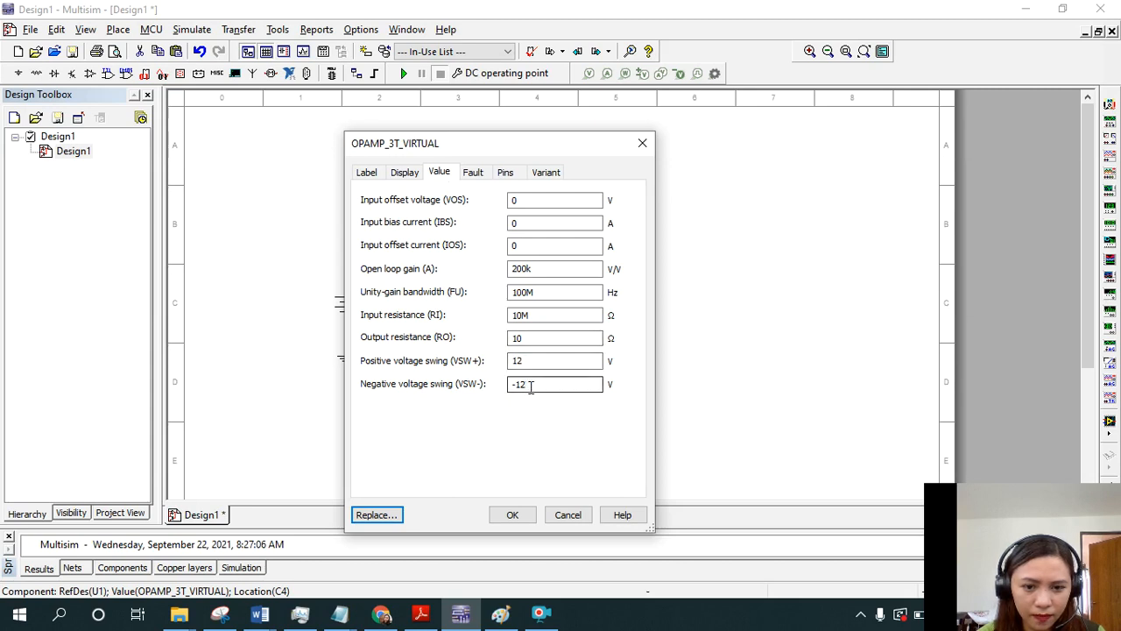
{"action": "mouse_move", "coordinate": [514, 145]}
{"action": "left_mouse_down"}
{"action": "mouse_move", "coordinate": [876, 145]}
{"action": "mouse_move", "coordinate": [601, 153]}
{"action": "mouse_move", "coordinate": [565, 132]}
{"action": "left_mouse_up"}
Compare op-amp U1's positive and negative voltage swing limits with the hand-calculated output in Paint, then close its properties unchanged.
{"action": "key", "text": "alt+Tab"}
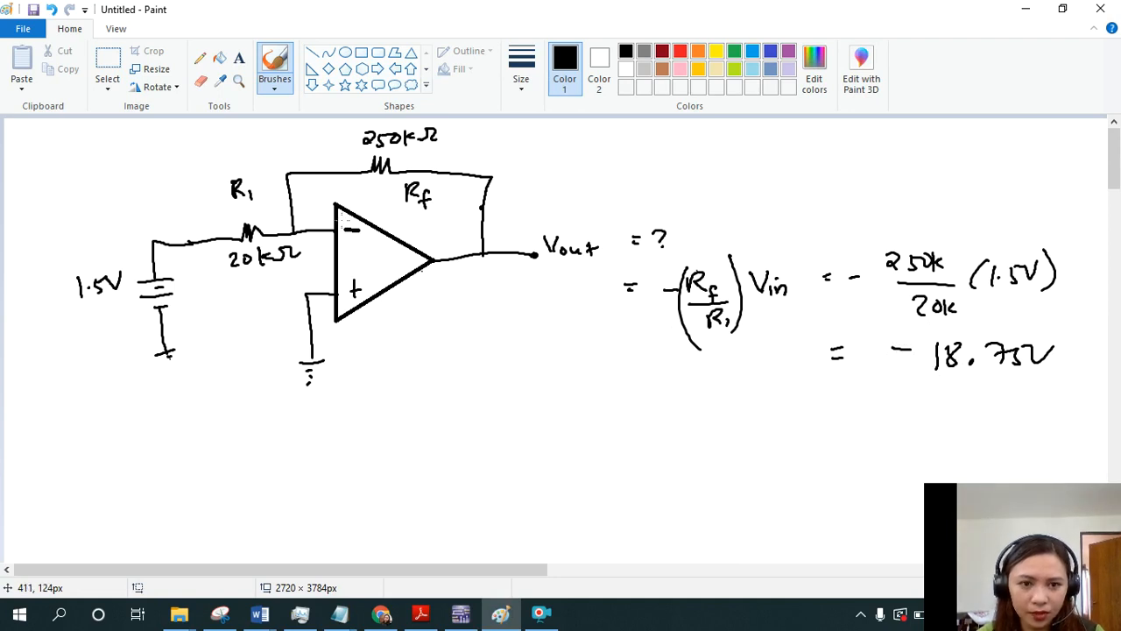
{"action": "key", "text": "alt+Tab"}
{"action": "key", "text": "alt+Tab"}
{"action": "key", "text": "alt+Tab"}
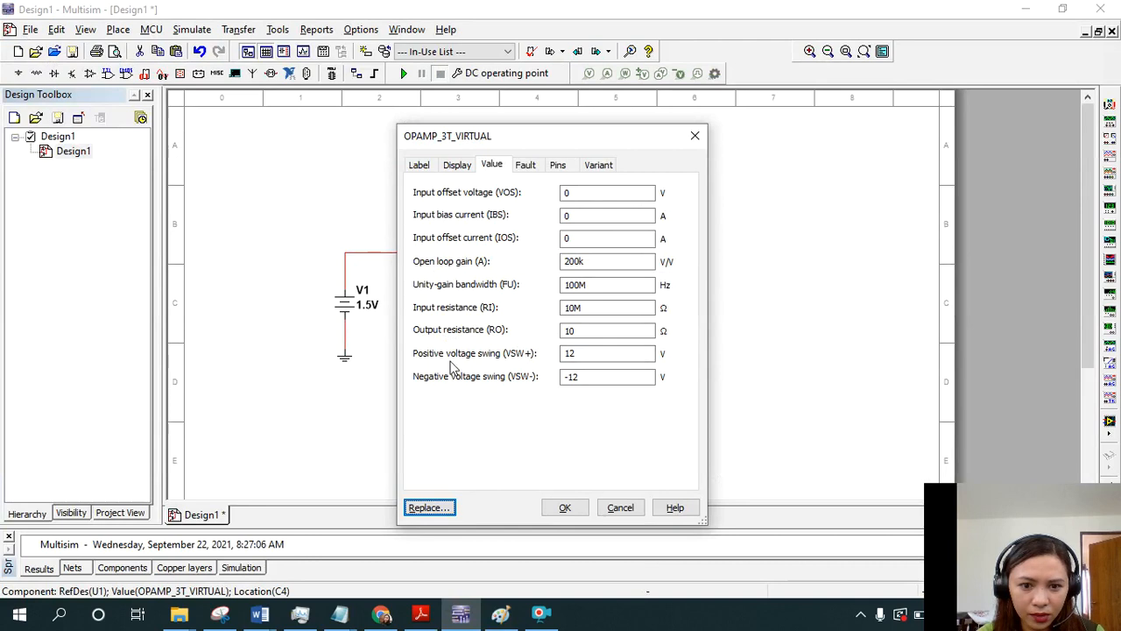
{"action": "double_click", "coordinate": [571, 353]}
{"action": "left_click", "coordinate": [582, 354]}
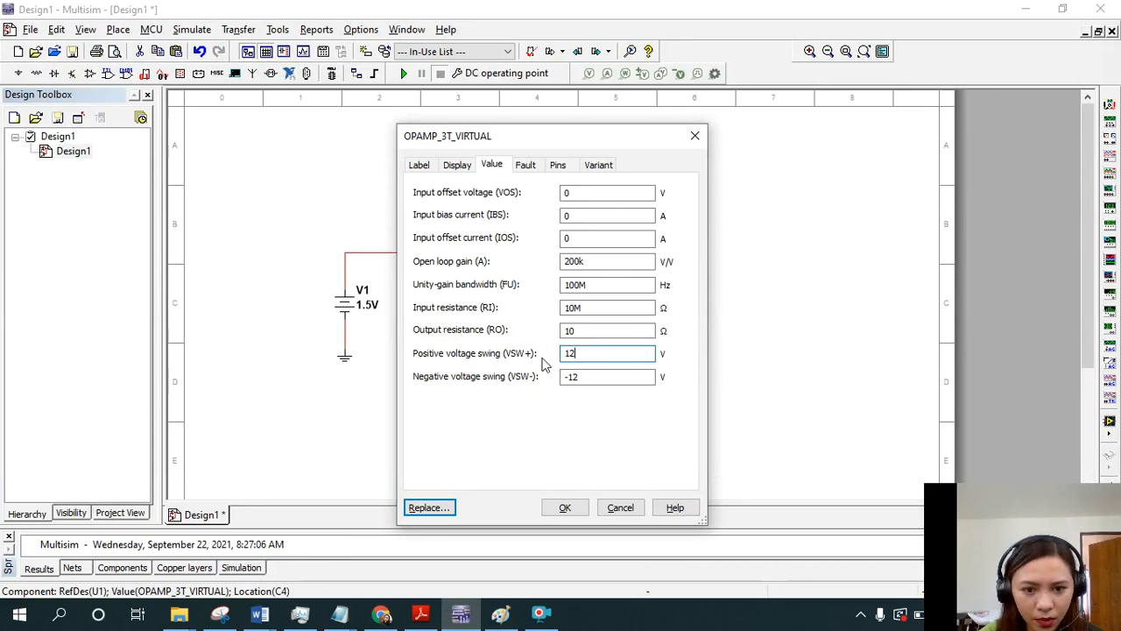
{"action": "left_click_drag", "start_coordinate": [581, 356], "coordinate": [569, 356]}
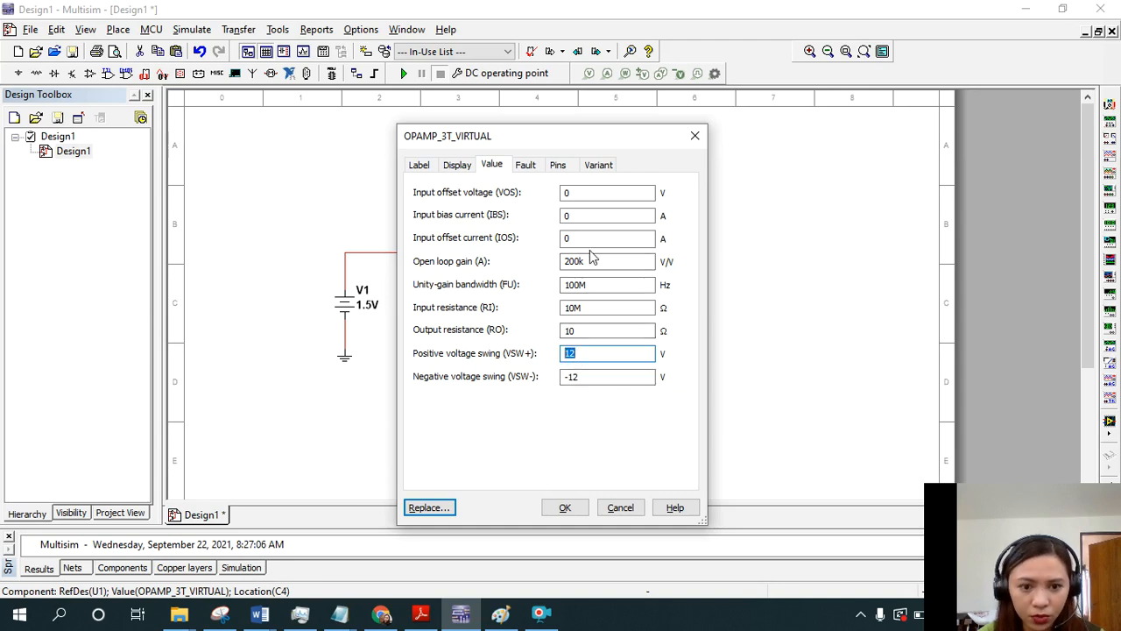
{"action": "left_click", "coordinate": [695, 135]}
Rerun the DC operating point analysis, check V(vout) against the hand calculation in Paint, and close the results.
{"action": "left_click", "coordinate": [403, 74]}
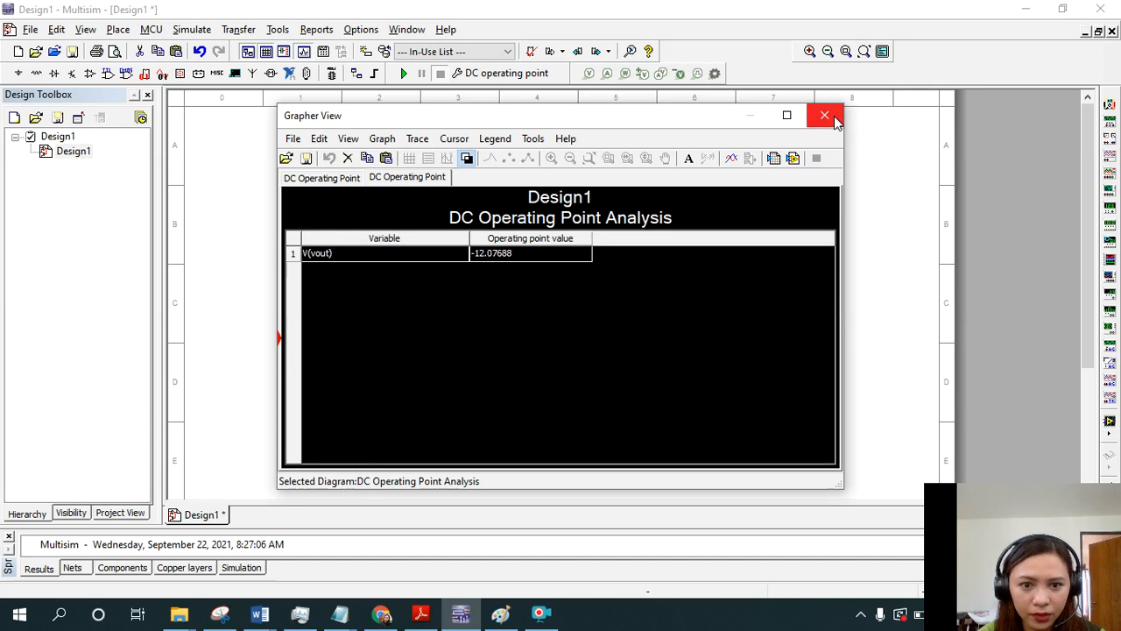
{"action": "key", "text": "alt+Tab"}
{"action": "key", "text": "alt+Tab"}
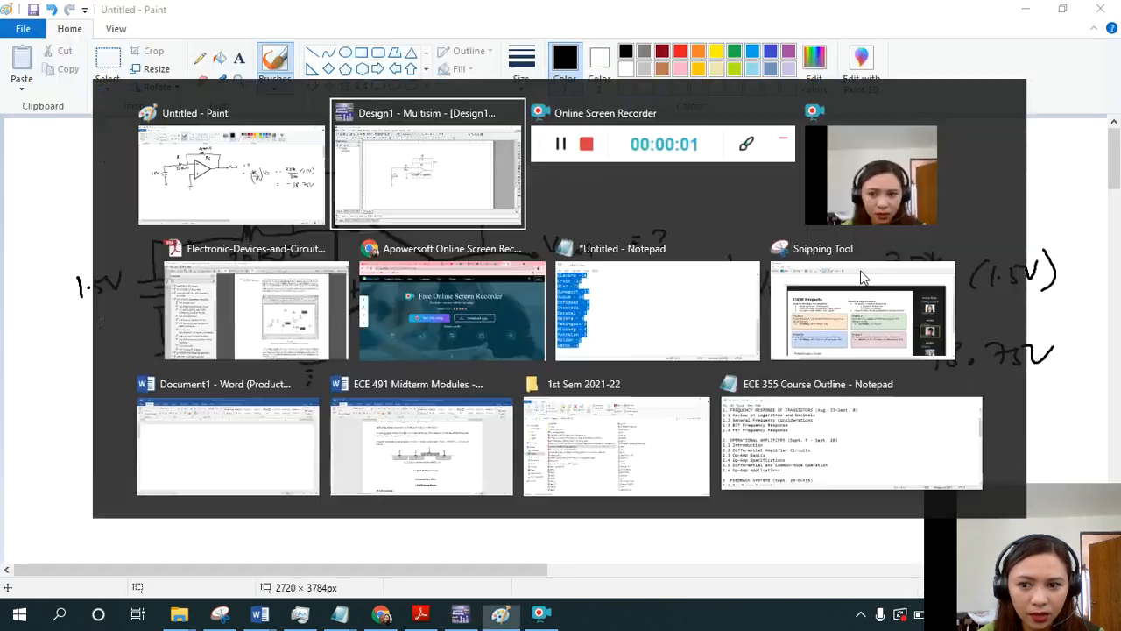
{"action": "left_click", "coordinate": [819, 120]}
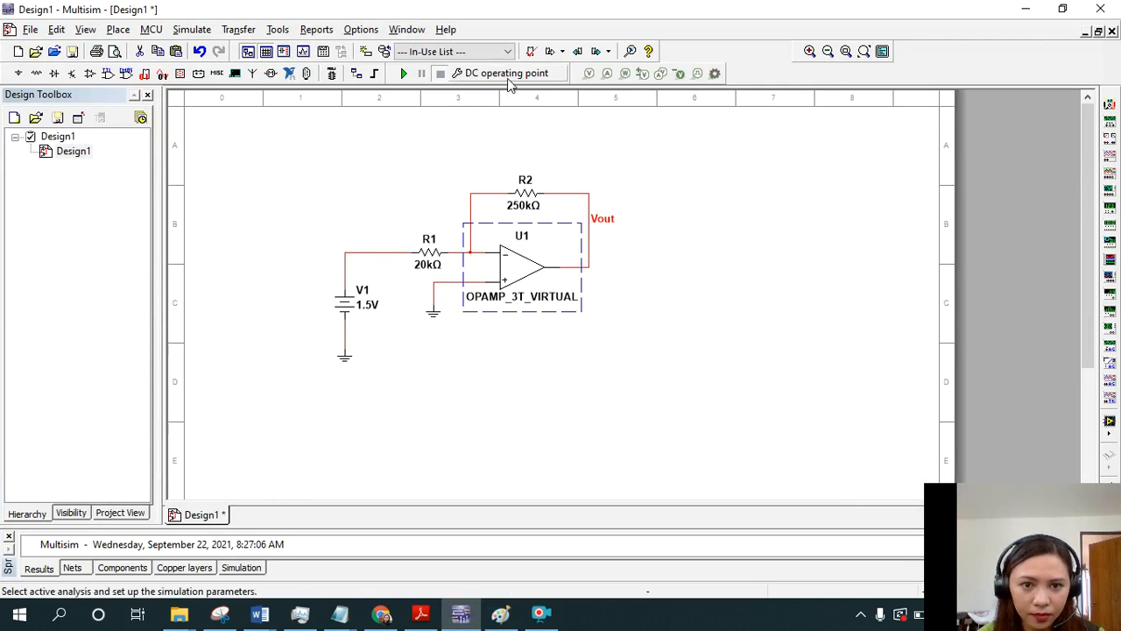
Set op-amp U1's positive voltage swing to 30 V and its negative voltage swing to -30 V.
{"action": "double_click", "coordinate": [521, 271]}
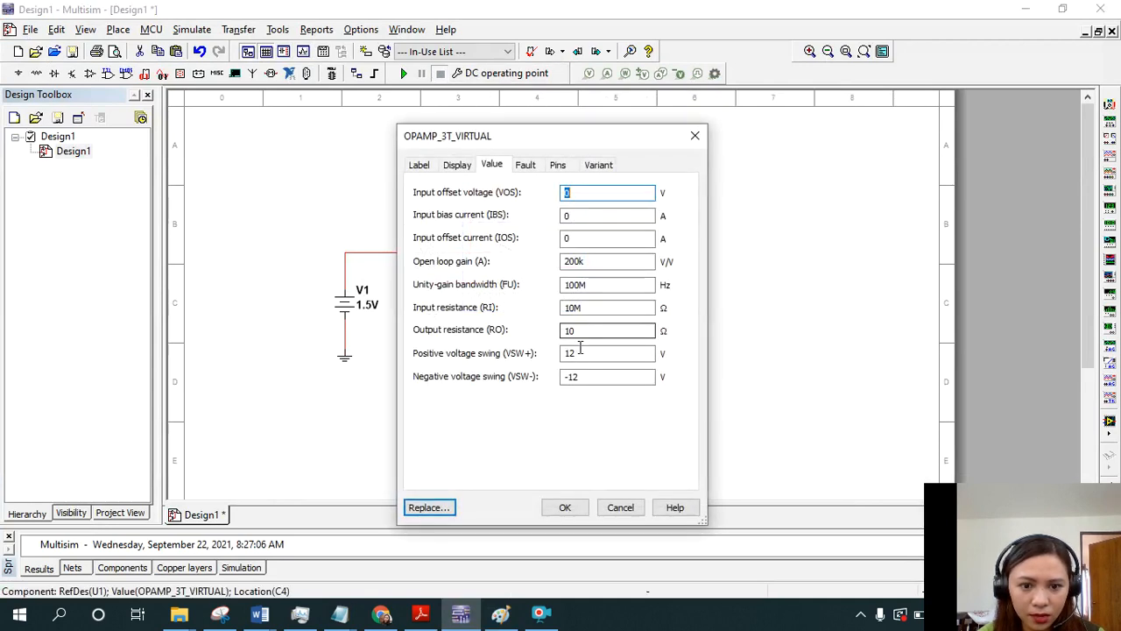
{"action": "double_click", "coordinate": [557, 352]}
{"action": "type", "text": "30"}
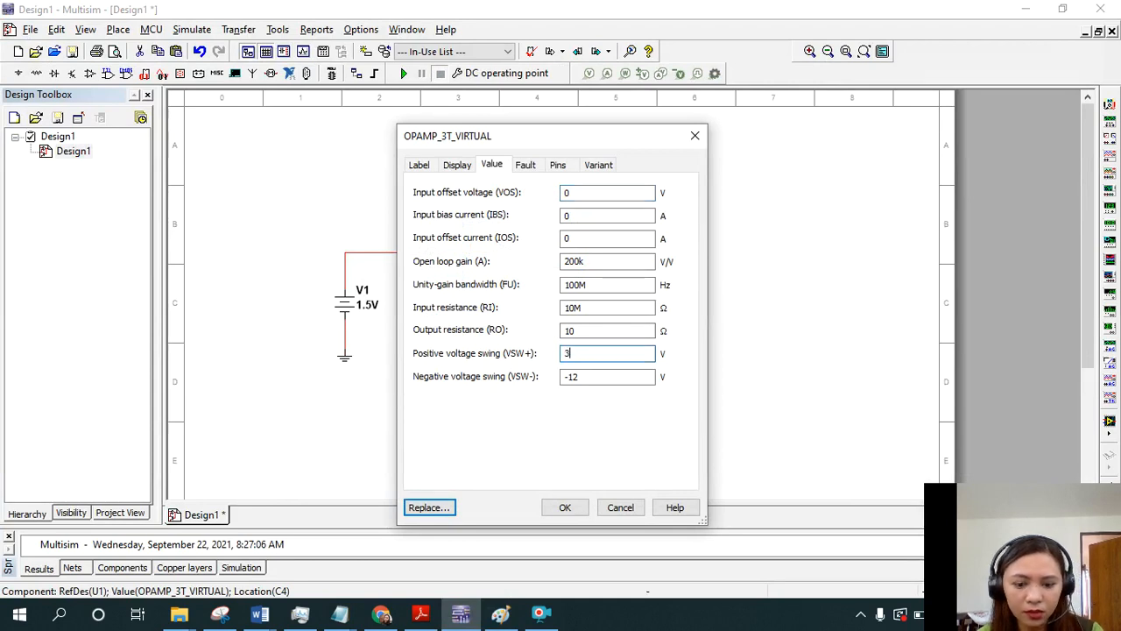
{"action": "double_click", "coordinate": [566, 375]}
{"action": "type", "text": "-30"}
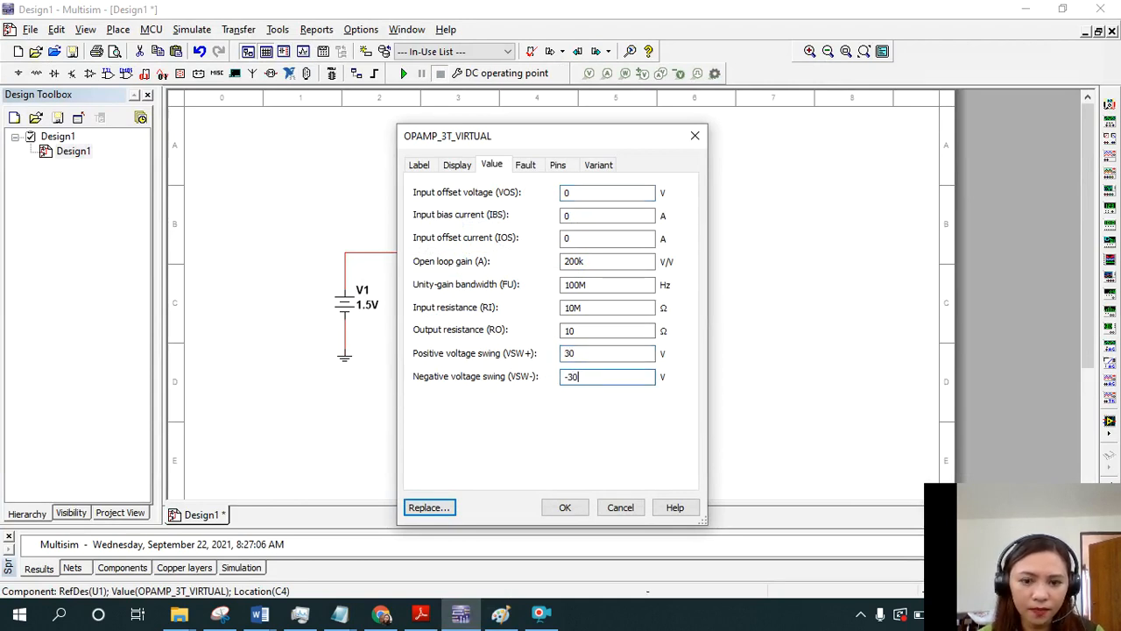
{"action": "left_click", "coordinate": [565, 507]}
Run the DC operating point analysis with the new swing limits and compare V(vout) with the hand calculation in Paint.
{"action": "left_click", "coordinate": [403, 74]}
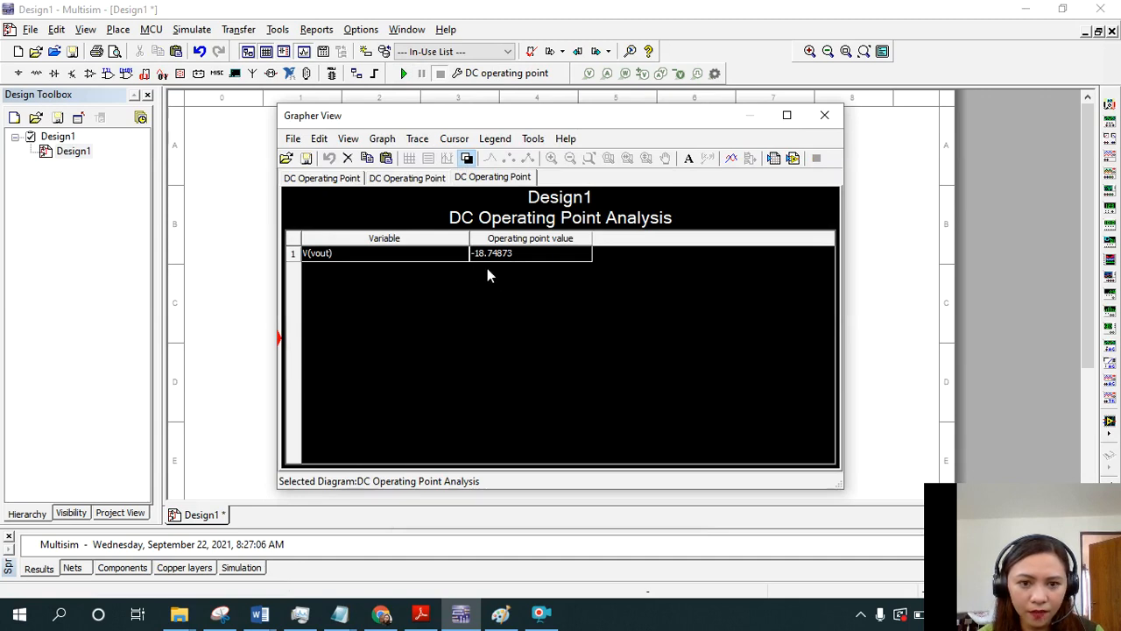
{"action": "key", "text": "alt+Tab"}
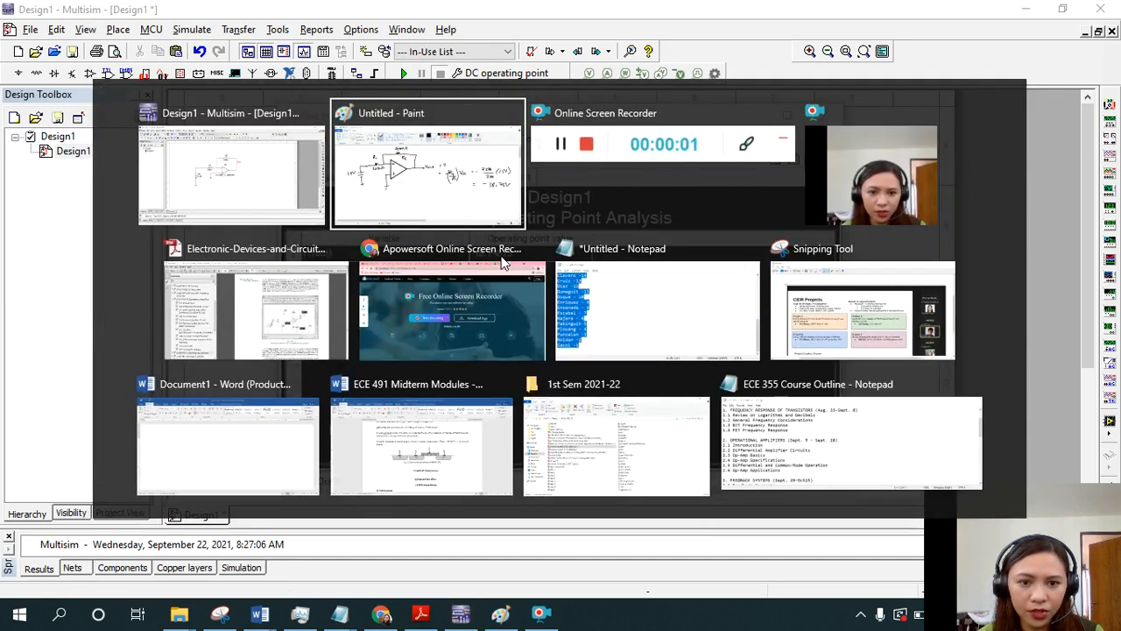
{"action": "key", "text": "alt+Tab"}
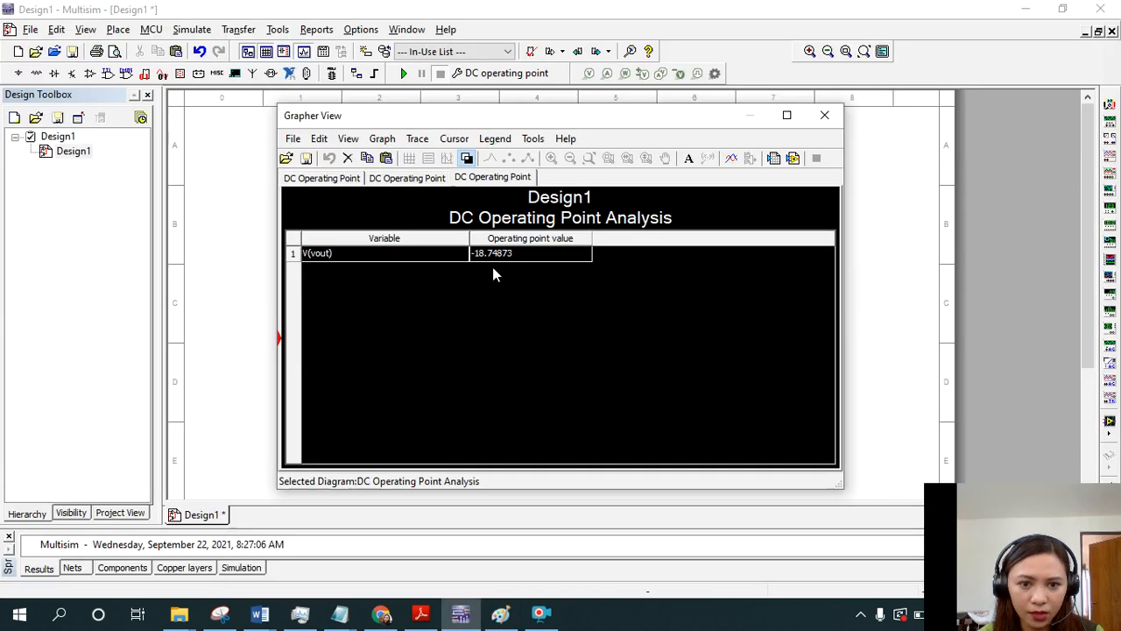
{"action": "key", "text": "alt+Tab"}
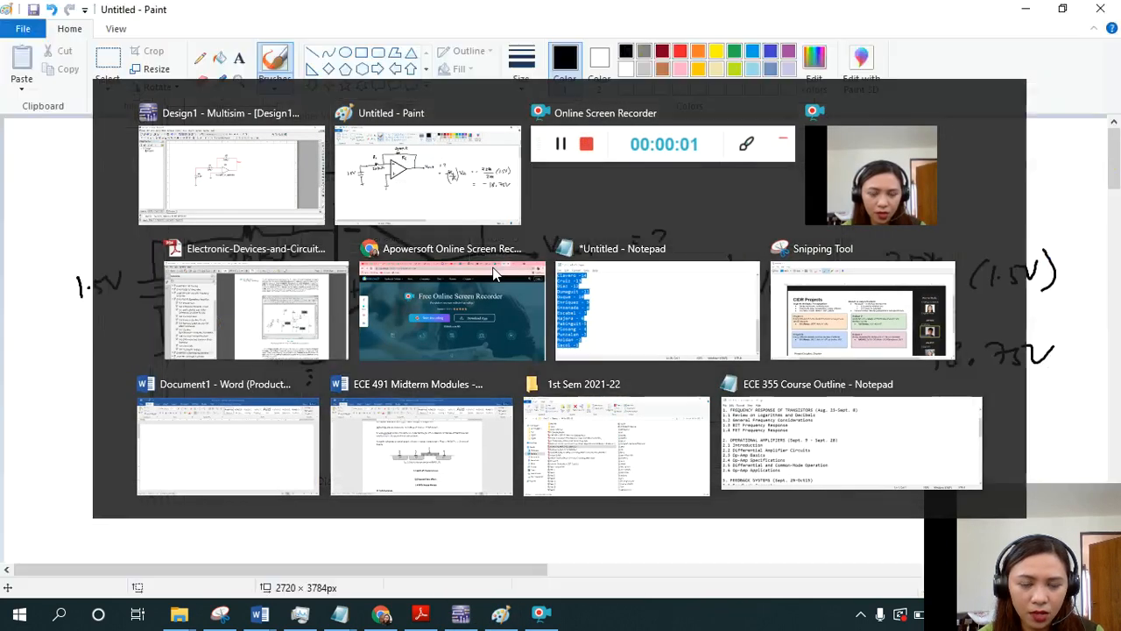
{"action": "key", "text": "alt+Tab"}
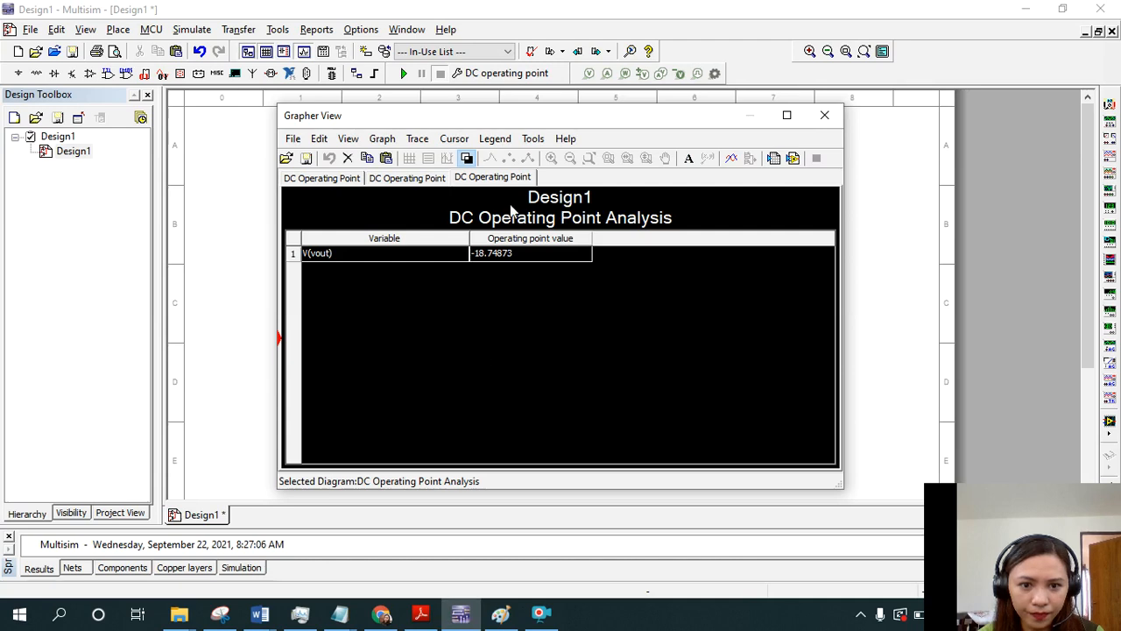
{"action": "left_click", "coordinate": [497, 255]}
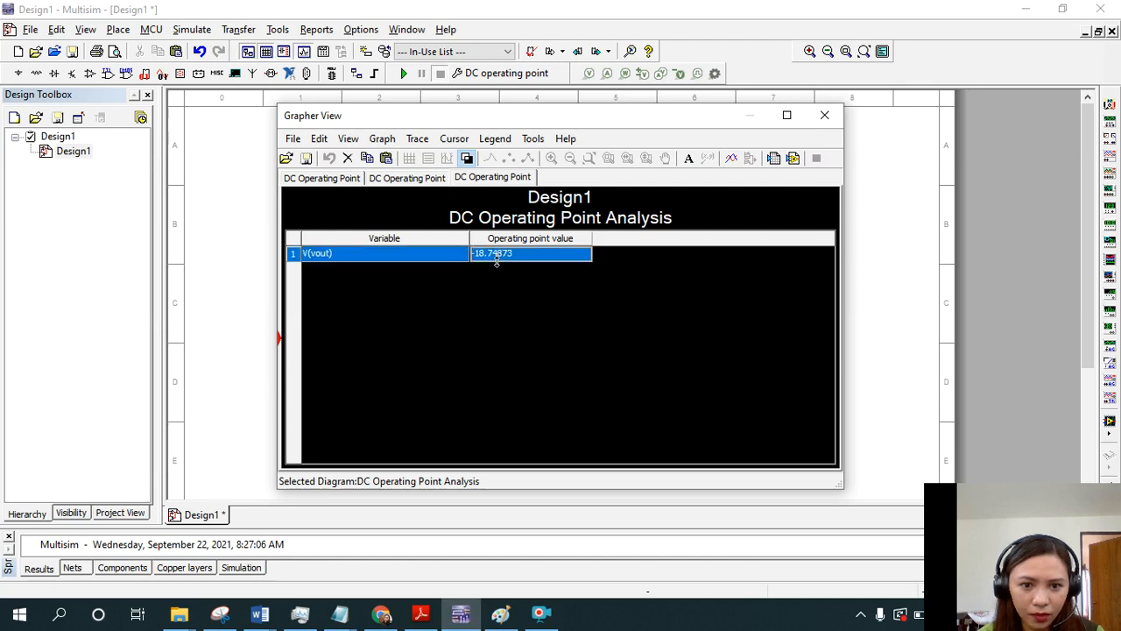
Circle the hand-calculated result of -18.75 V in Paint, then return to Multisim and close the analysis results.
{"action": "key", "text": "alt+Tab"}
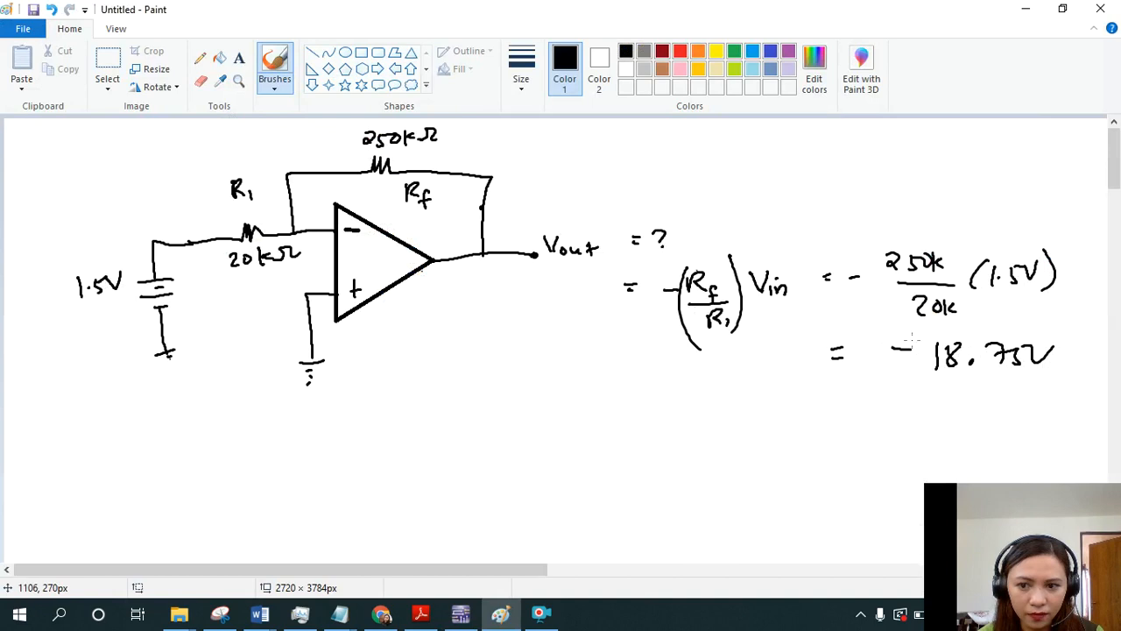
{"action": "mouse_move", "coordinate": [898, 332]}
{"action": "left_mouse_down"}
{"action": "mouse_move", "coordinate": [874, 383]}
{"action": "mouse_move", "coordinate": [1043, 419]}
{"action": "mouse_move", "coordinate": [1091, 358]}
{"action": "mouse_move", "coordinate": [917, 331]}
{"action": "left_mouse_up"}
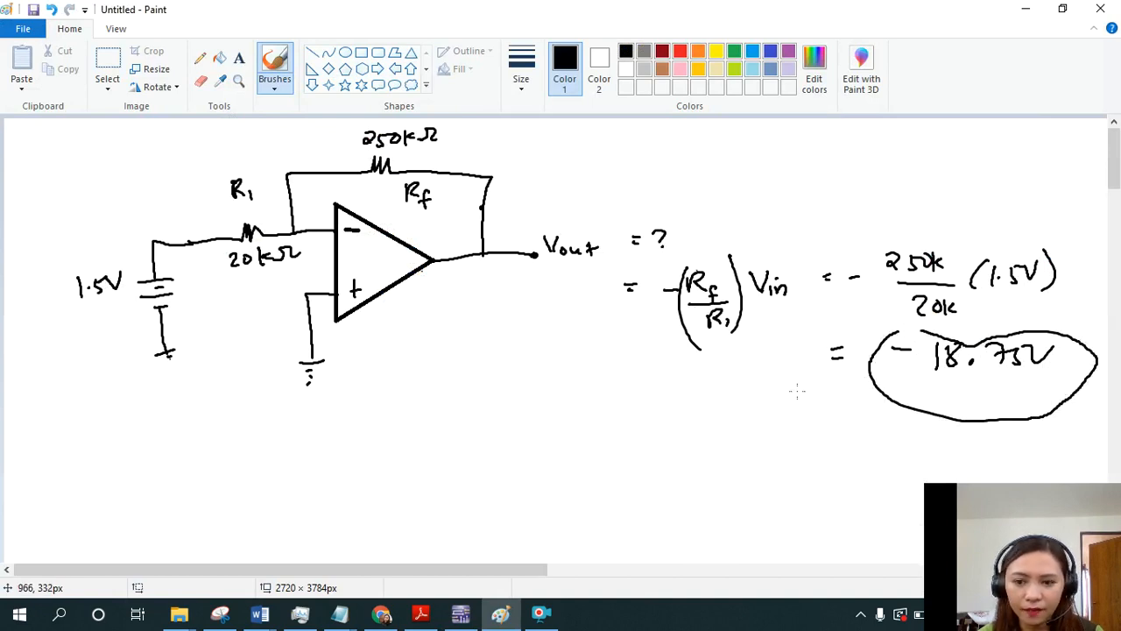
{"action": "key", "text": "alt+Tab"}
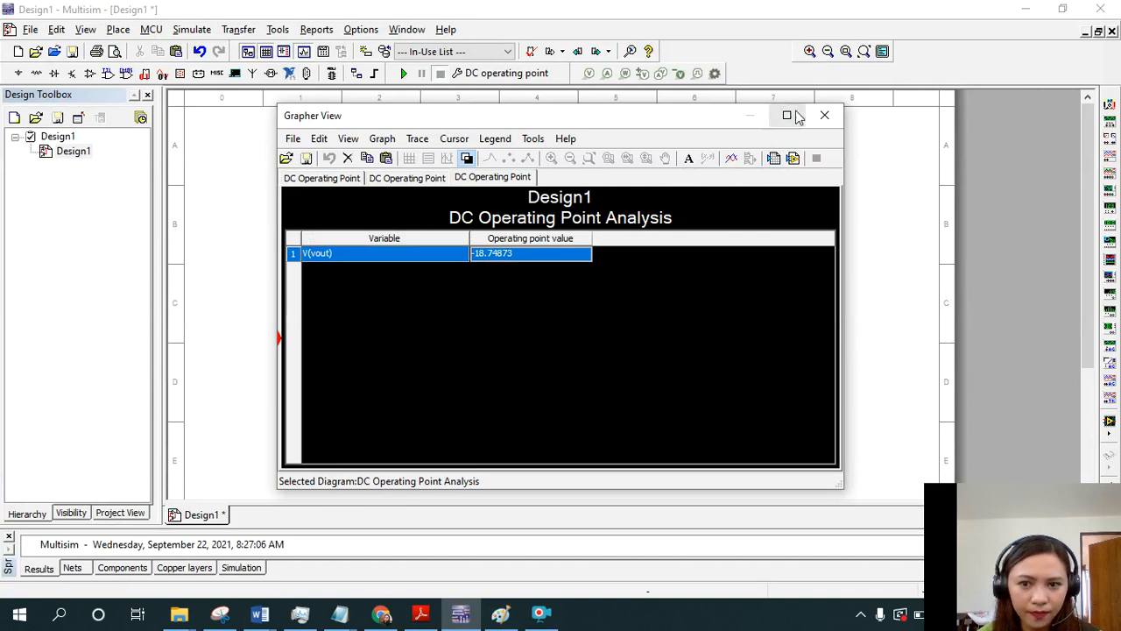
{"action": "left_click", "coordinate": [825, 115]}
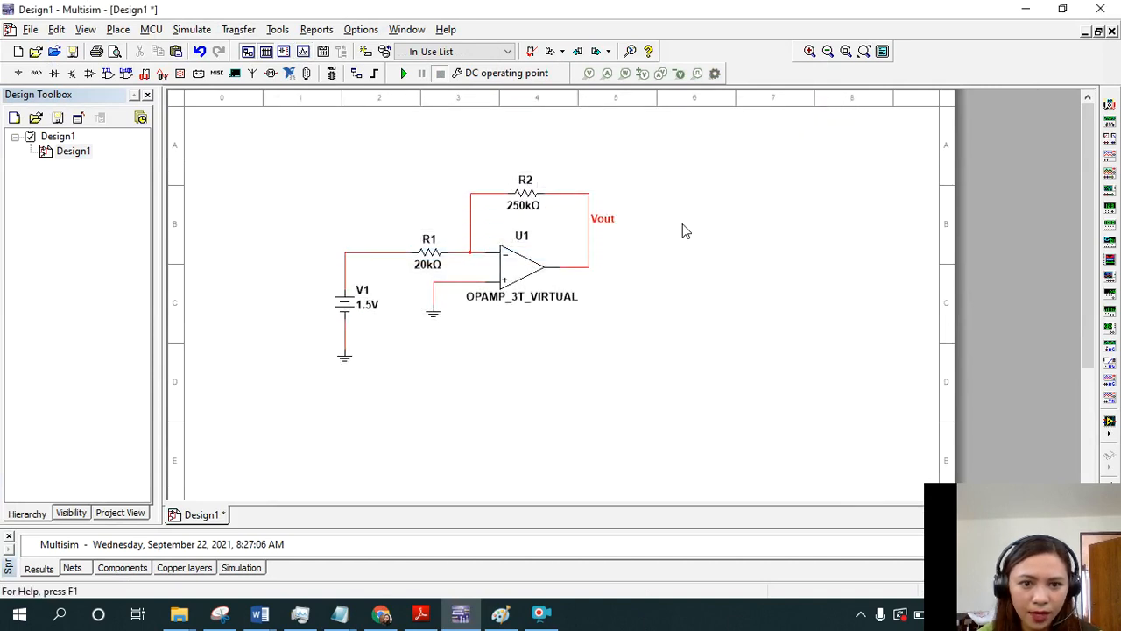
{"action": "left_click", "coordinate": [587, 257]}
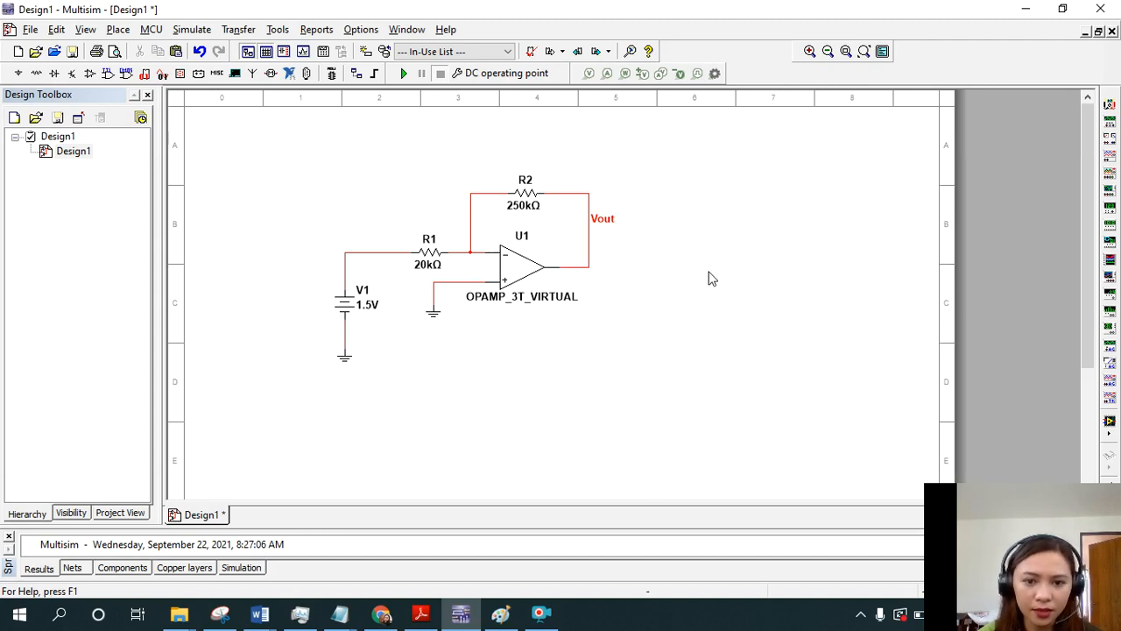
{"action": "left_click", "coordinate": [521, 280]}
{"action": "left_click", "coordinate": [686, 283]}
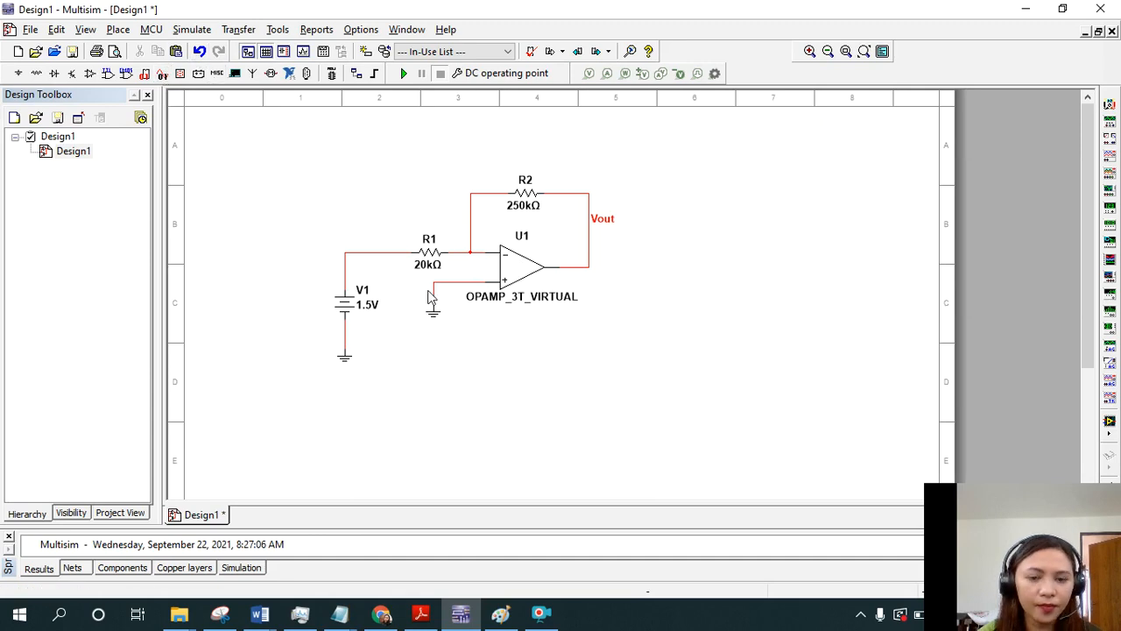